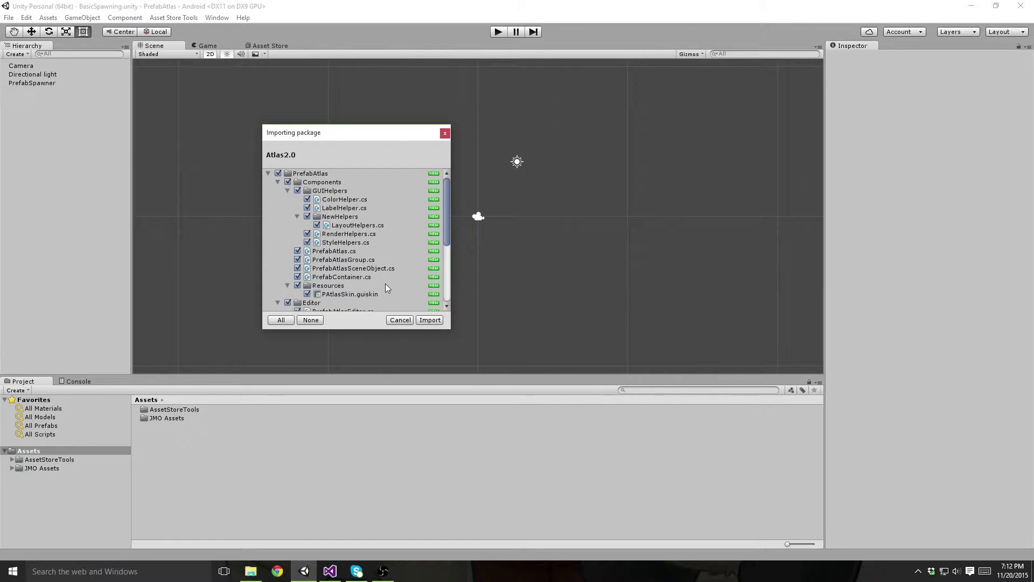
# Import every file of the Atlas2.0 package, adding the PrefabAtlas folder to Assets
pyautogui.click(430, 320)
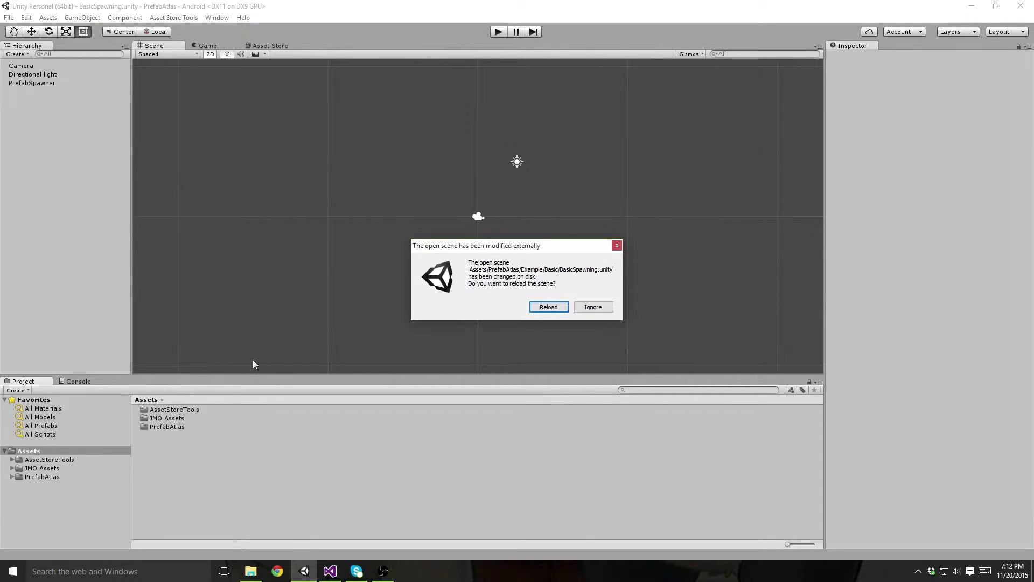
# Reload the modified scene and locate the BasicSpawning scene under PrefabAtlas > Example > Basic
pyautogui.click(547, 307)
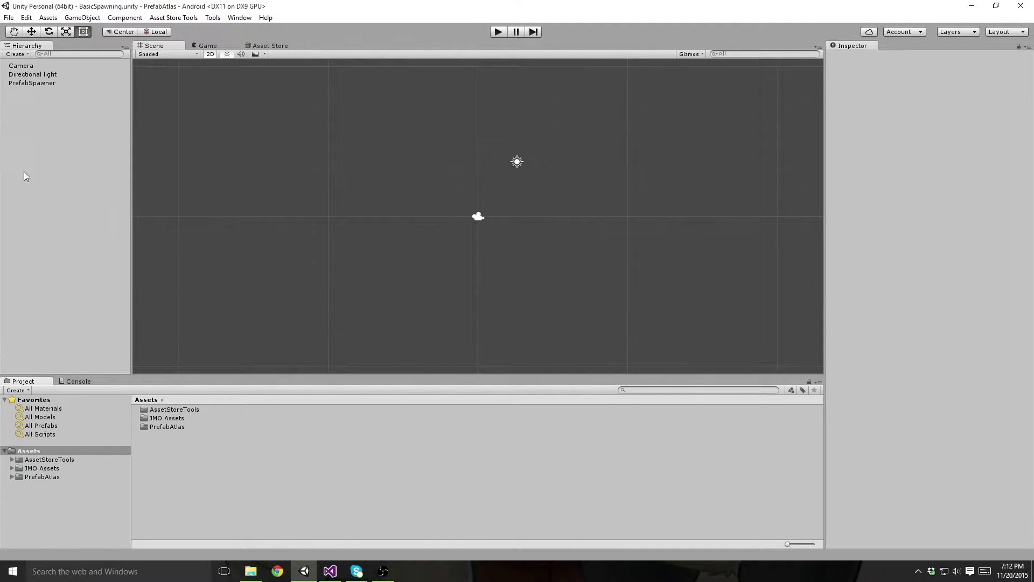
pyautogui.click(12, 476)
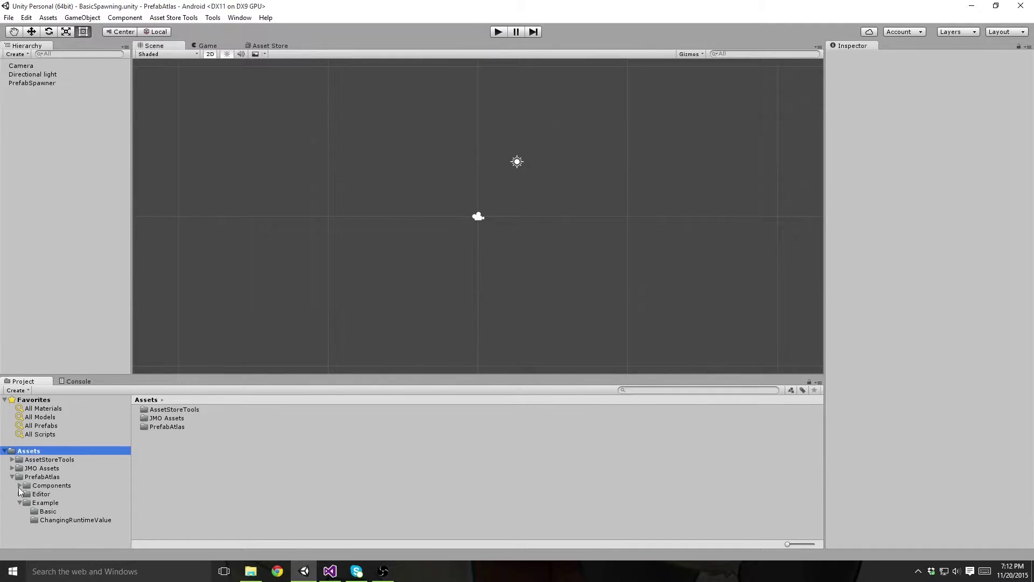
pyautogui.click(52, 512)
pyautogui.click(187, 409)
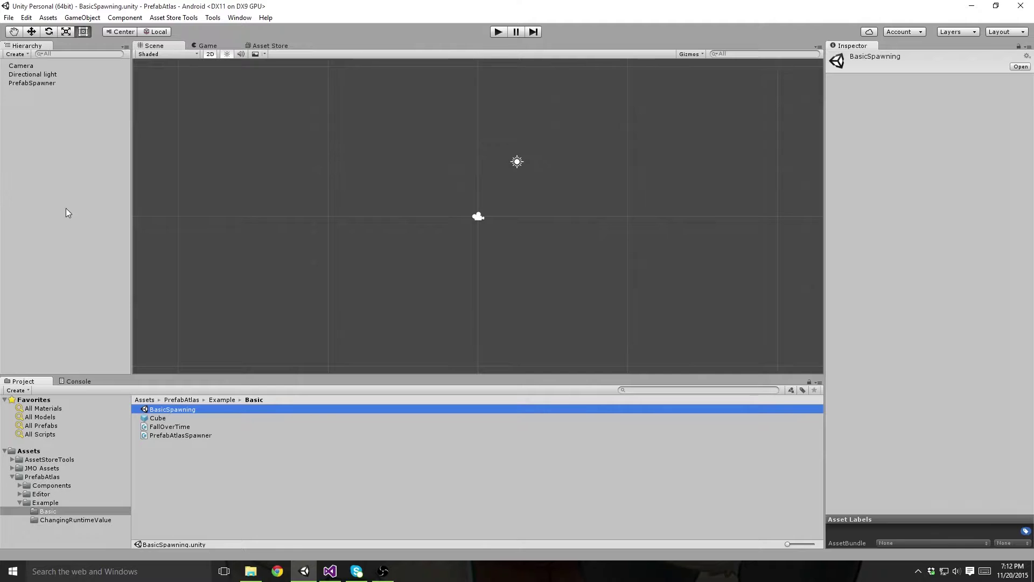
# Inspect the PrefabSpawner's settings, which report that no prefab atlas exists yet
pyautogui.click(54, 114)
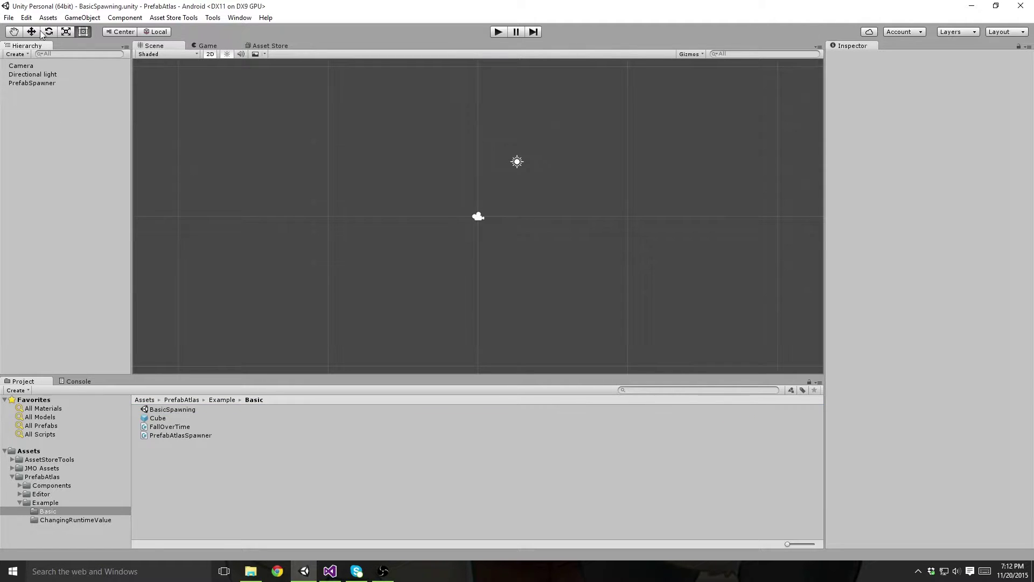
pyautogui.click(48, 83)
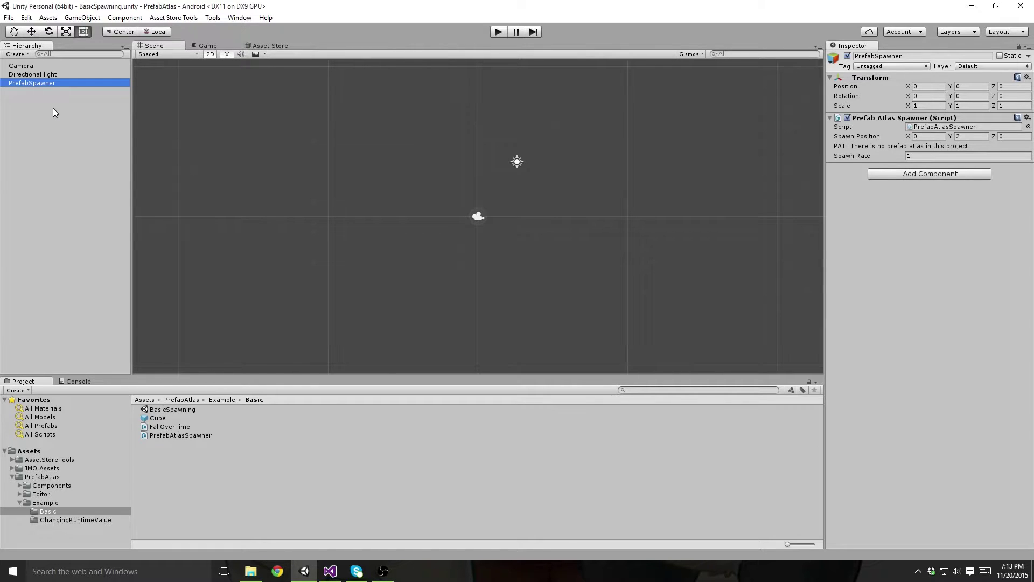
pyautogui.click(211, 19)
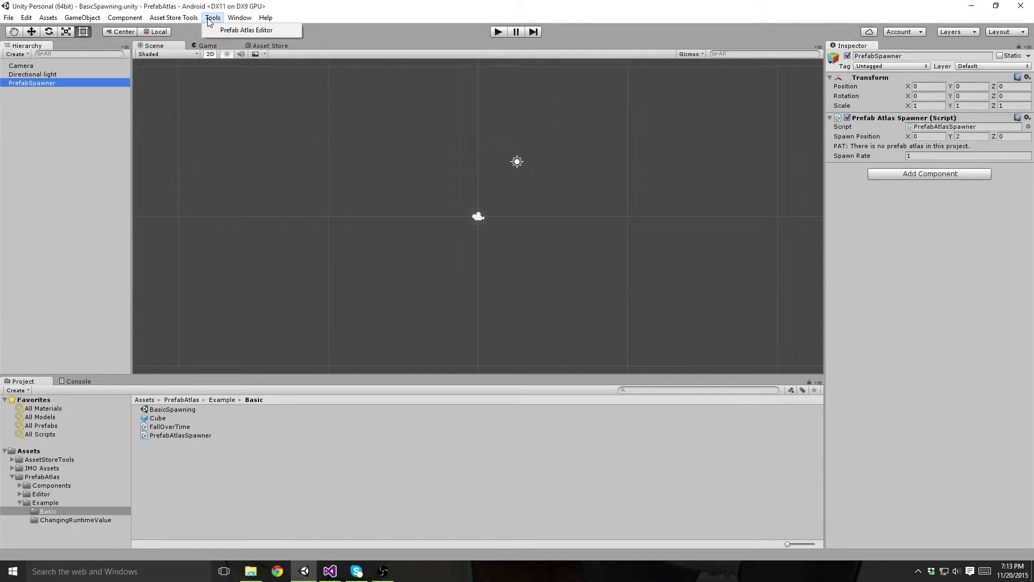
# Open the Prefab Atlas Editor from Tools, make it taller and place it over the scene's middle
pyautogui.click(257, 31)
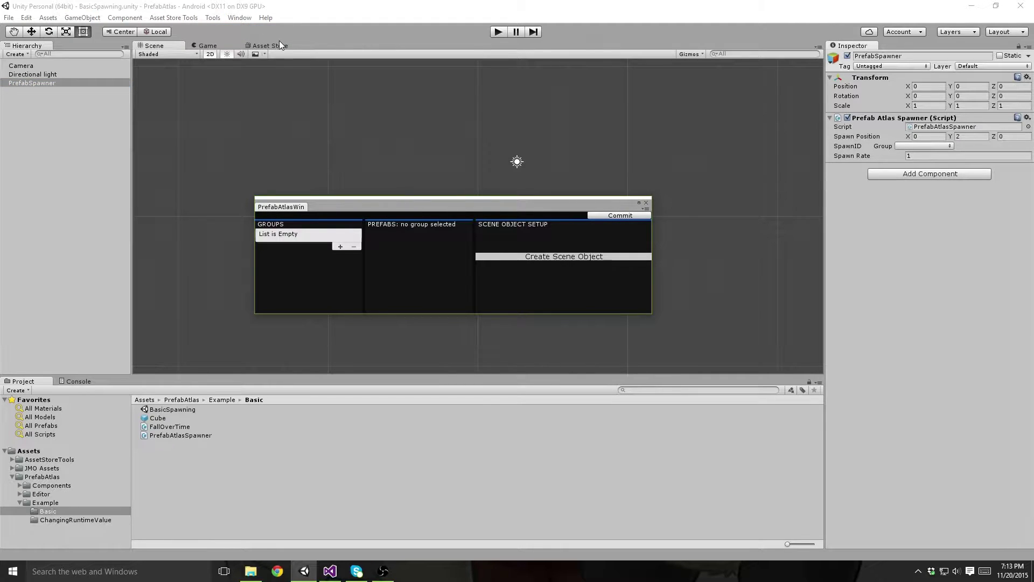
pyautogui.moveTo(476, 211); pyautogui.dragTo(460, 156)
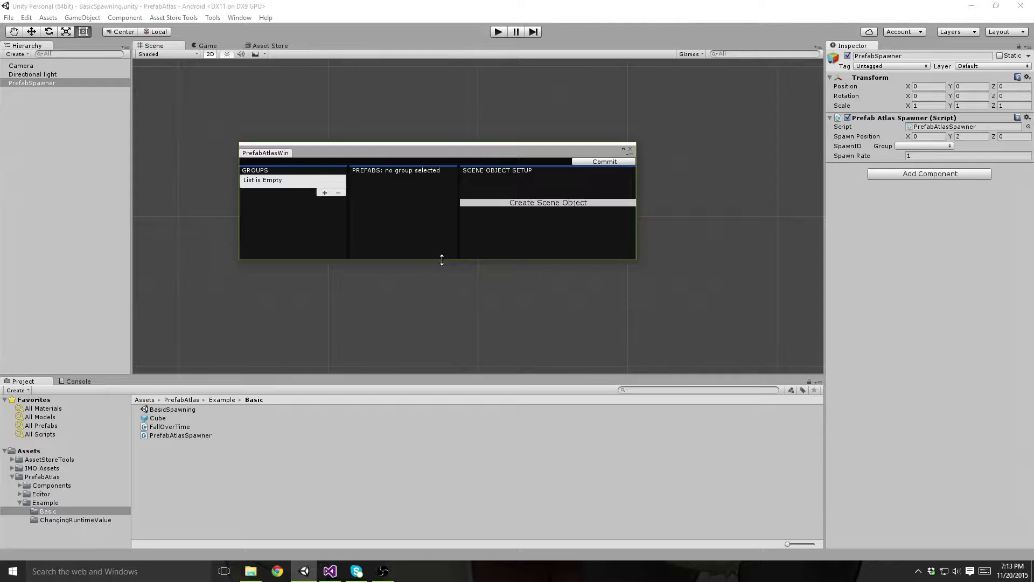
pyautogui.moveTo(441, 261); pyautogui.dragTo(445, 322)
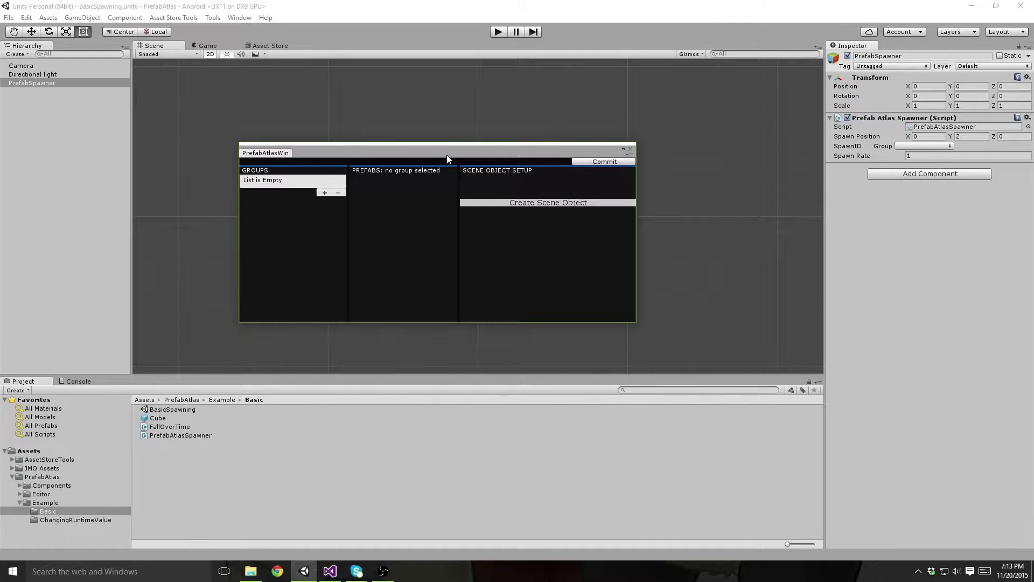
pyautogui.moveTo(447, 154); pyautogui.dragTo(521, 171)
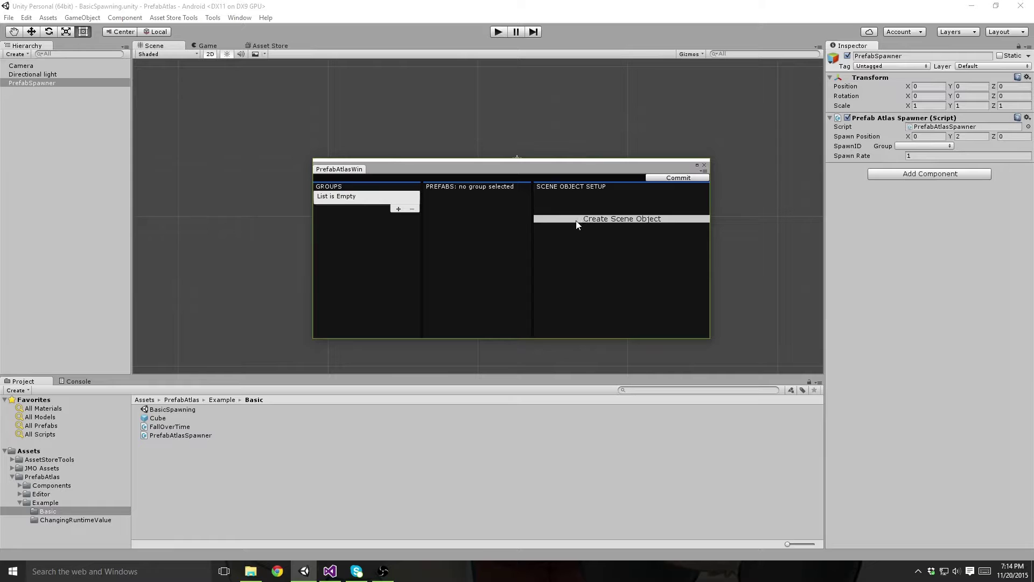
# Create the Prefab Atlas scene object and add a new group named MyGroup1
pyautogui.click(635, 220)
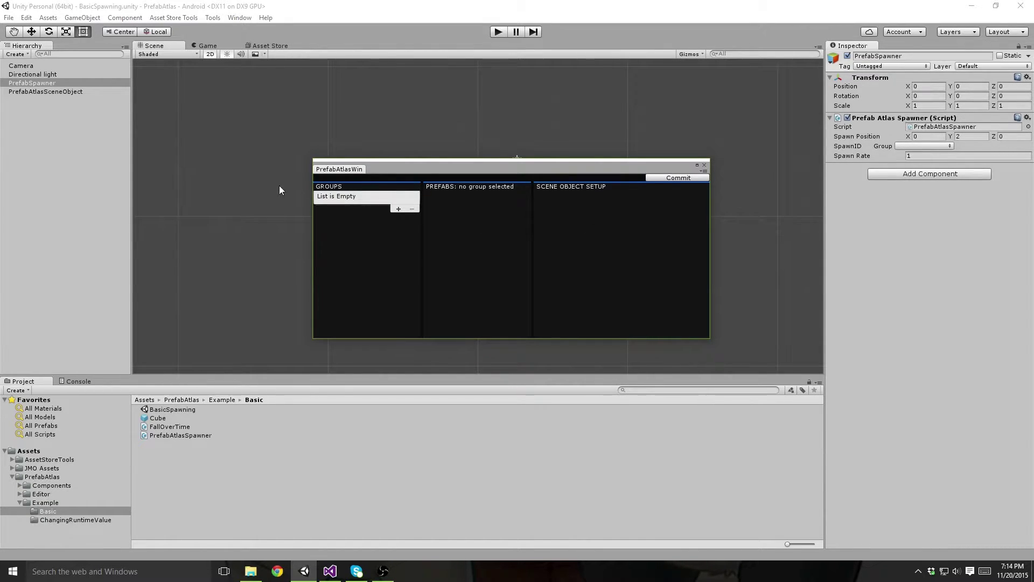
pyautogui.click(74, 93)
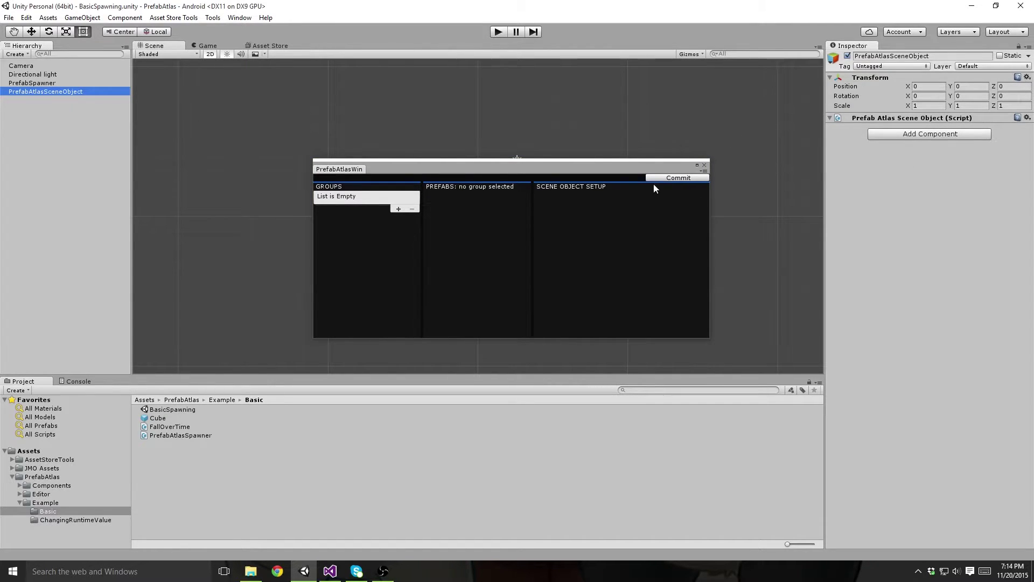
pyautogui.click(399, 209)
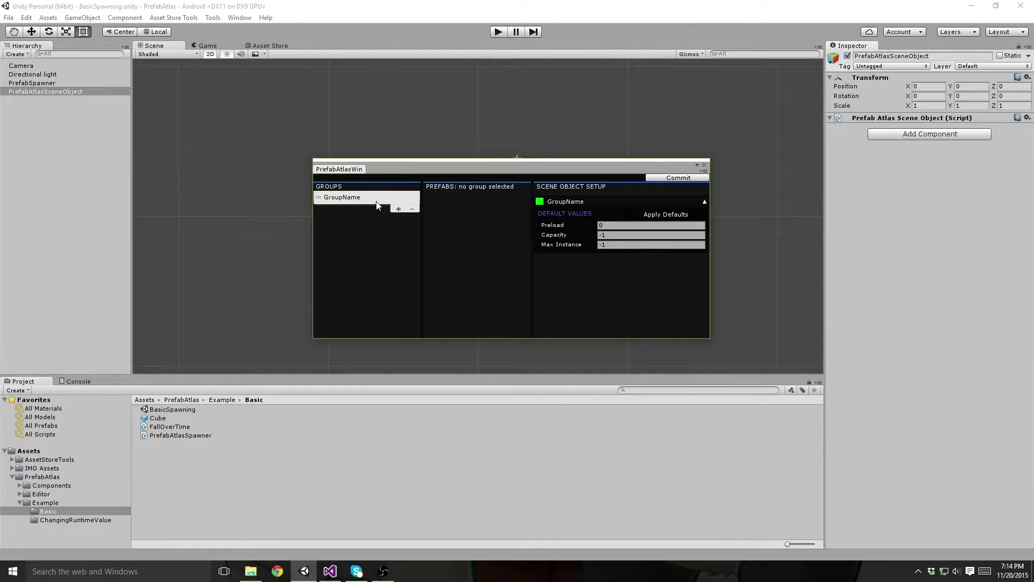
pyautogui.doubleClick(361, 197)
pyautogui.write('MyGroup1')
# Add the Cube prefab to MyGroup1, with Preload 0, Capacity -1 and Max Instance -1
pyautogui.moveTo(158, 423); pyautogui.dragTo(343, 203)
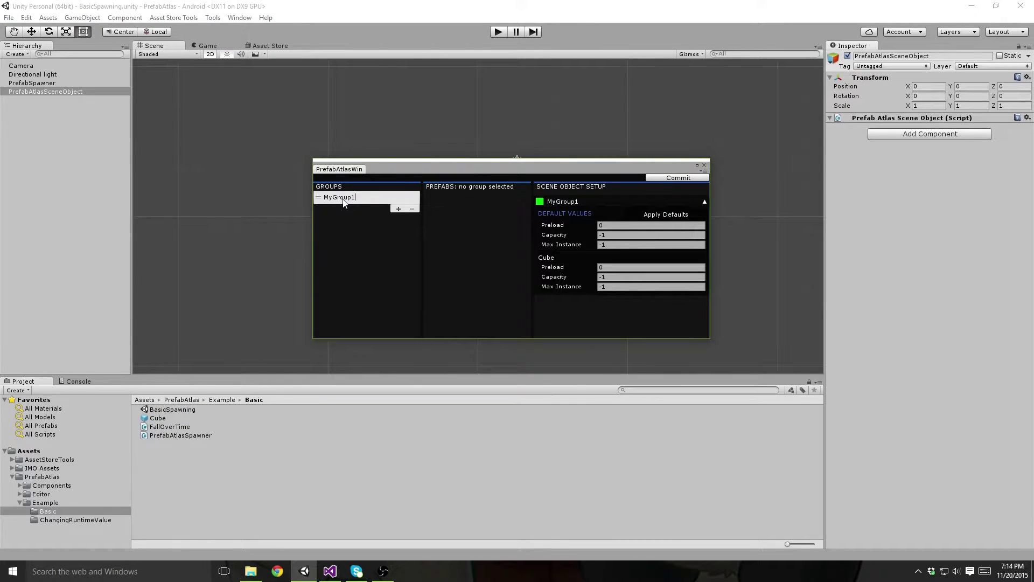
pyautogui.click(319, 199)
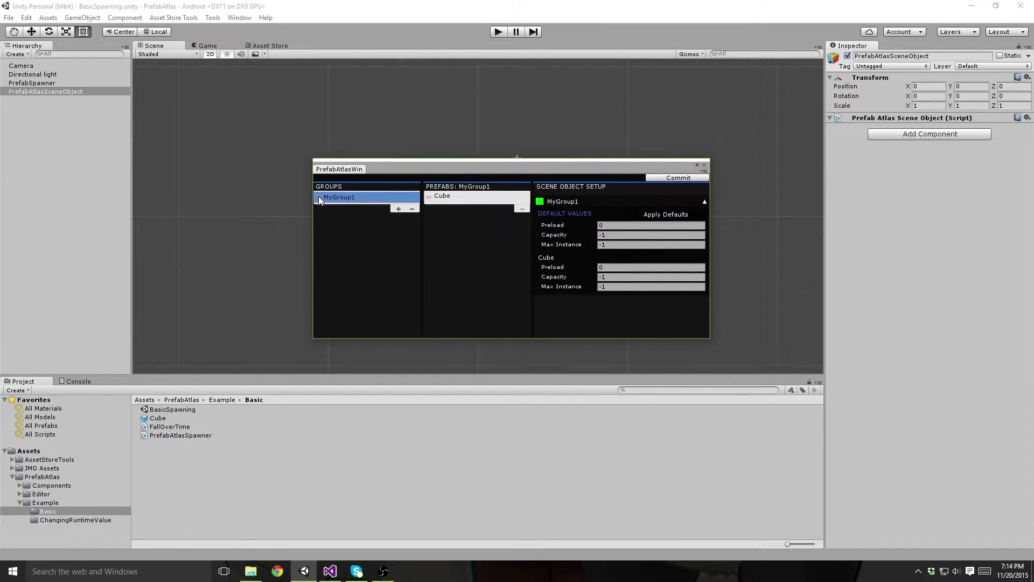
pyautogui.click(448, 197)
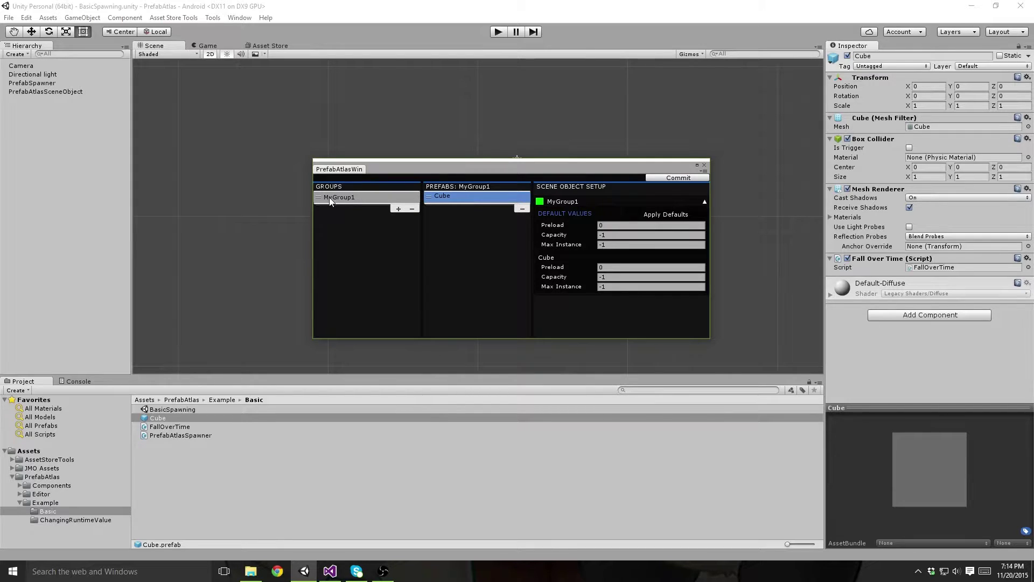
pyautogui.click(47, 158)
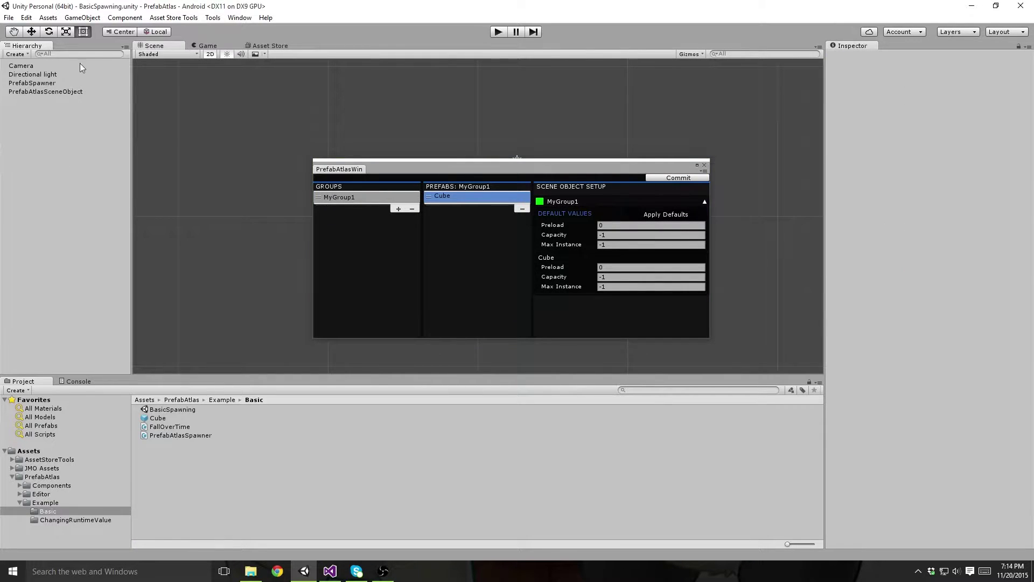
# Create a 3D Sphere and drag it into MyGroup1's prefab list beside Cube
pyautogui.click(82, 17)
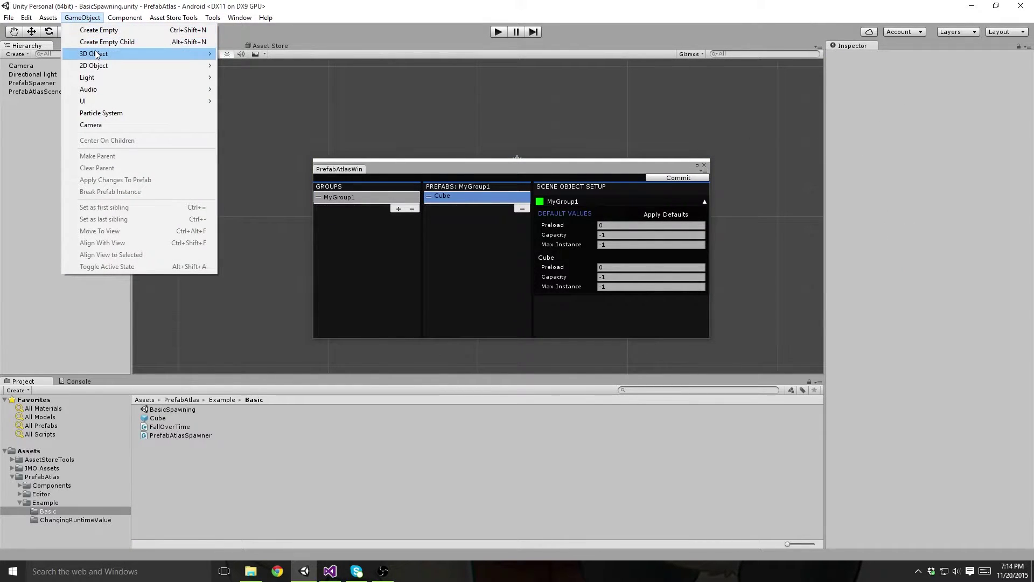
pyautogui.moveTo(96, 54)
pyautogui.click(246, 65)
pyautogui.click(51, 128)
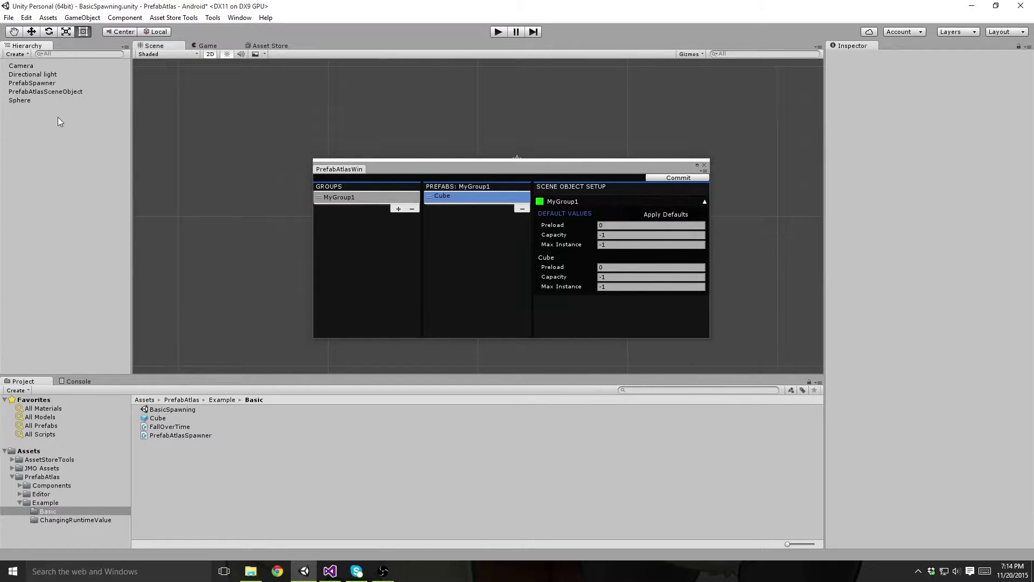
pyautogui.moveTo(19, 99); pyautogui.dragTo(334, 197)
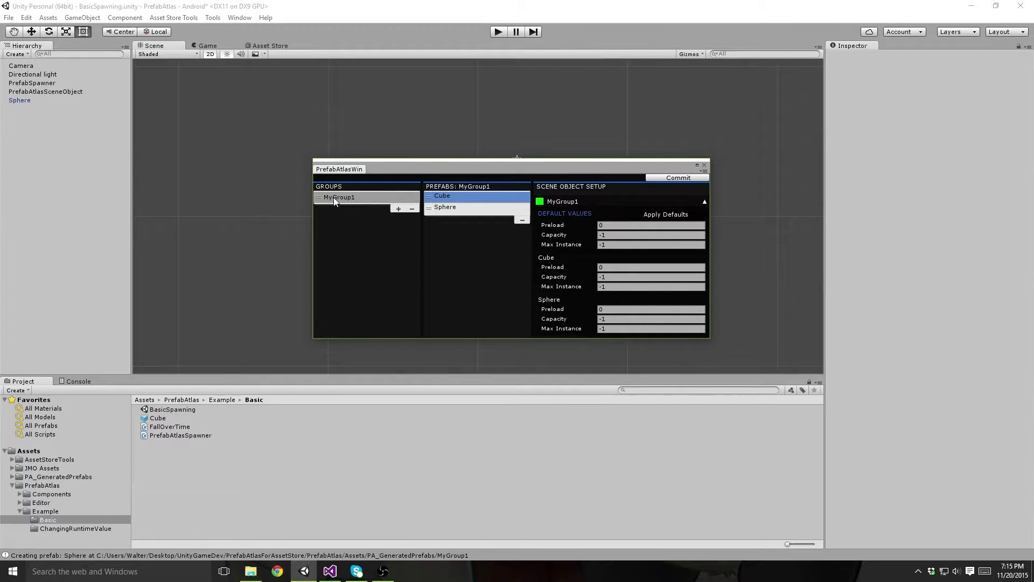
# Inspect the generated Sphere prefab in PA_GeneratedPrefabs/MyGroup1
pyautogui.click(25, 102)
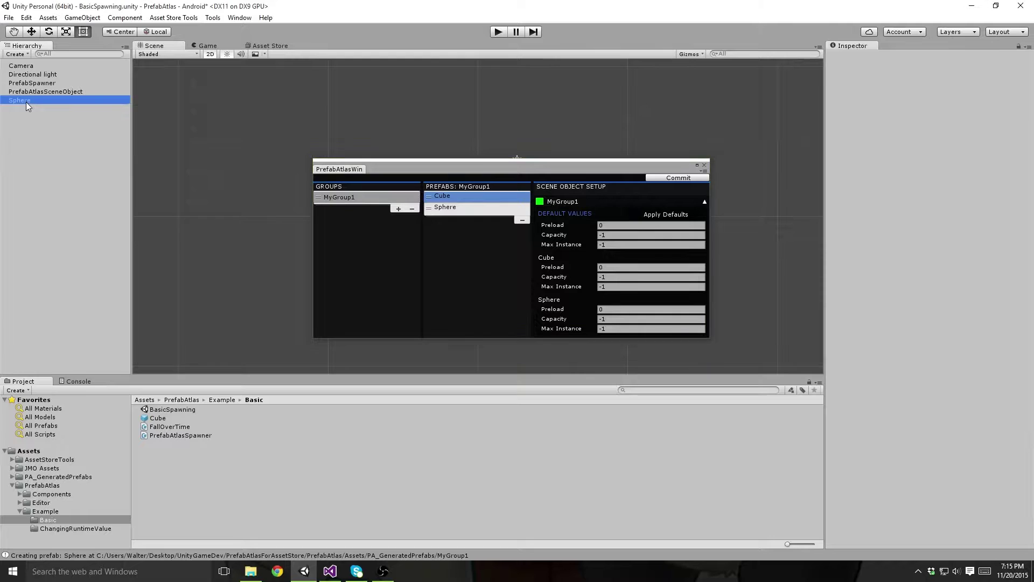
pyautogui.click(441, 208)
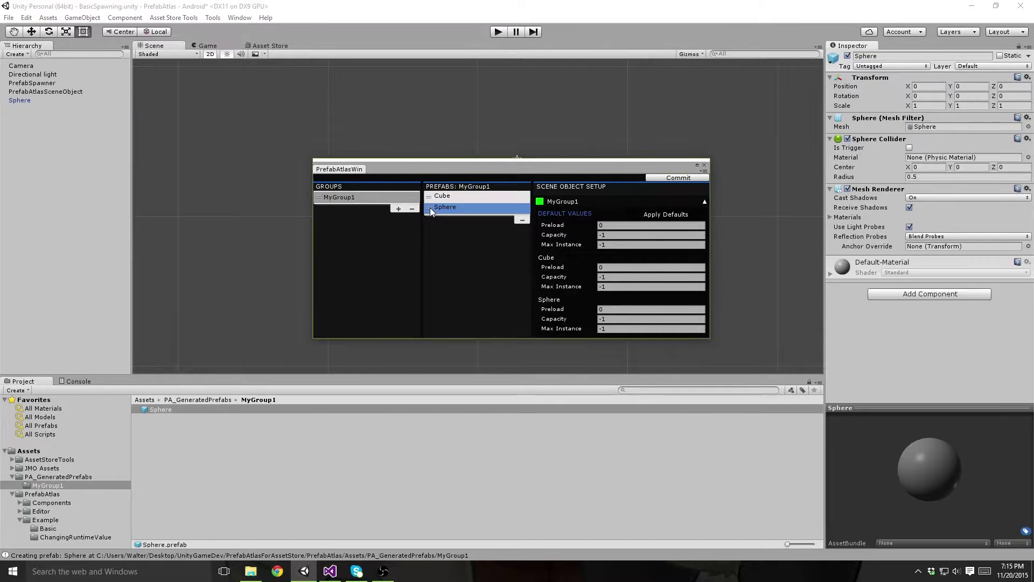
pyautogui.click(43, 477)
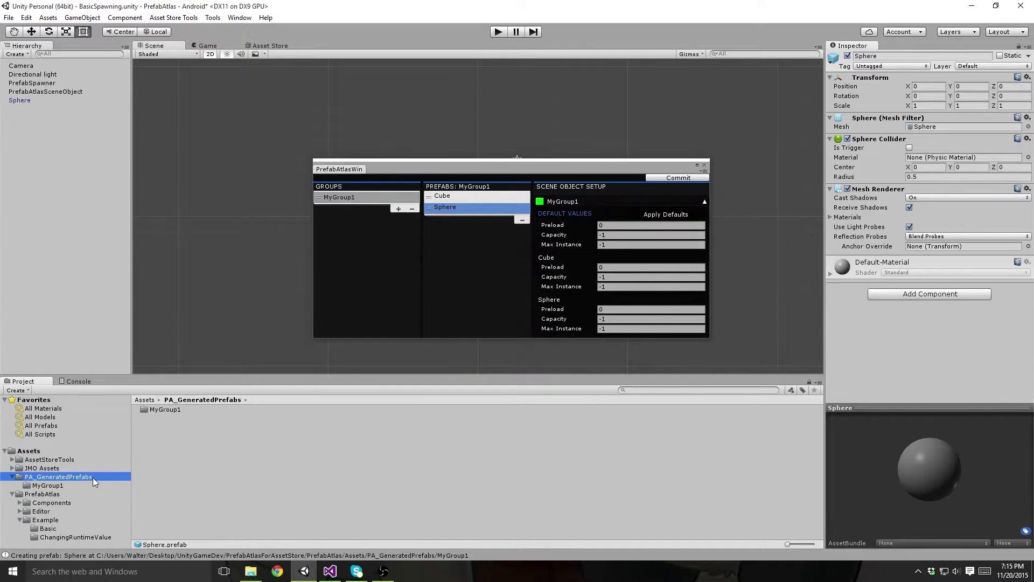
pyautogui.click(47, 487)
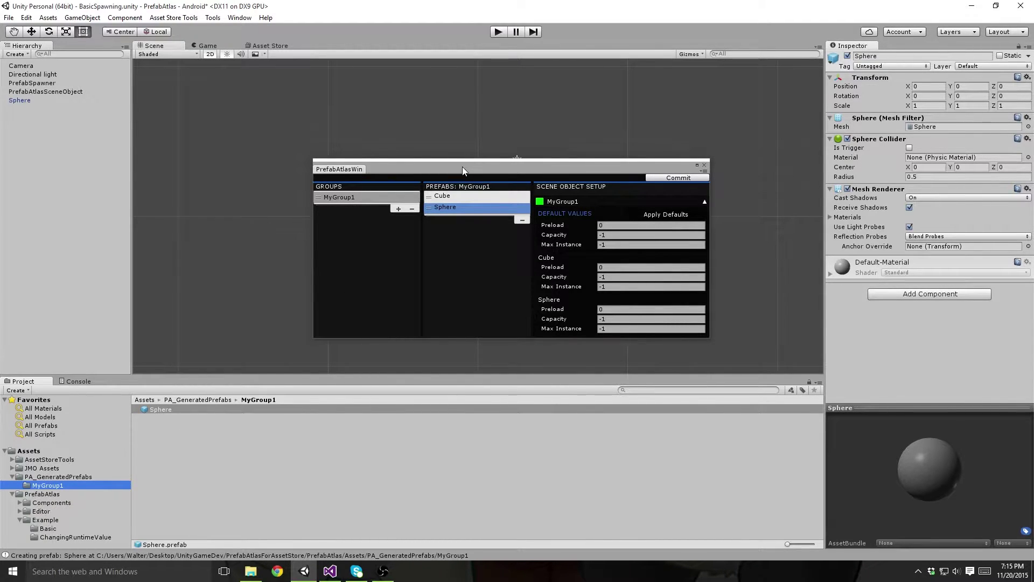
pyautogui.moveTo(462, 167); pyautogui.dragTo(475, 171)
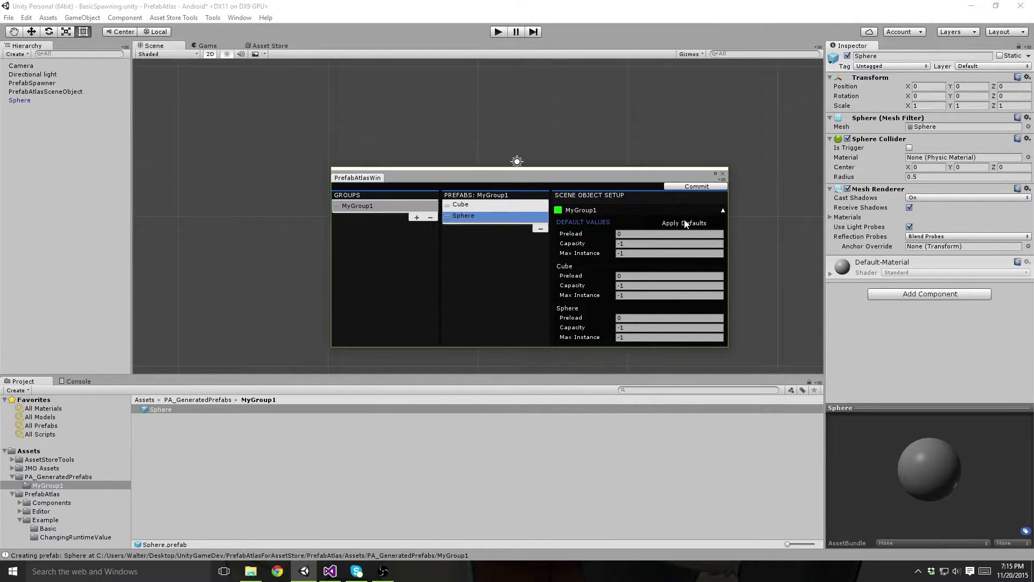
# Set MyGroup1's default Preload to 5 and apply it to every prefab
pyautogui.click(636, 234)
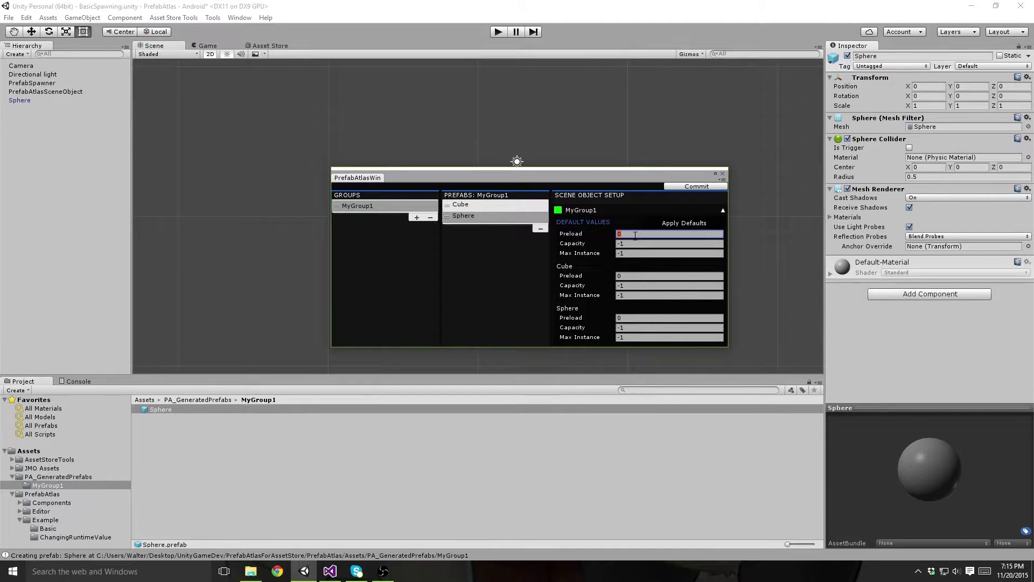
pyautogui.write('5')
pyautogui.click(683, 223)
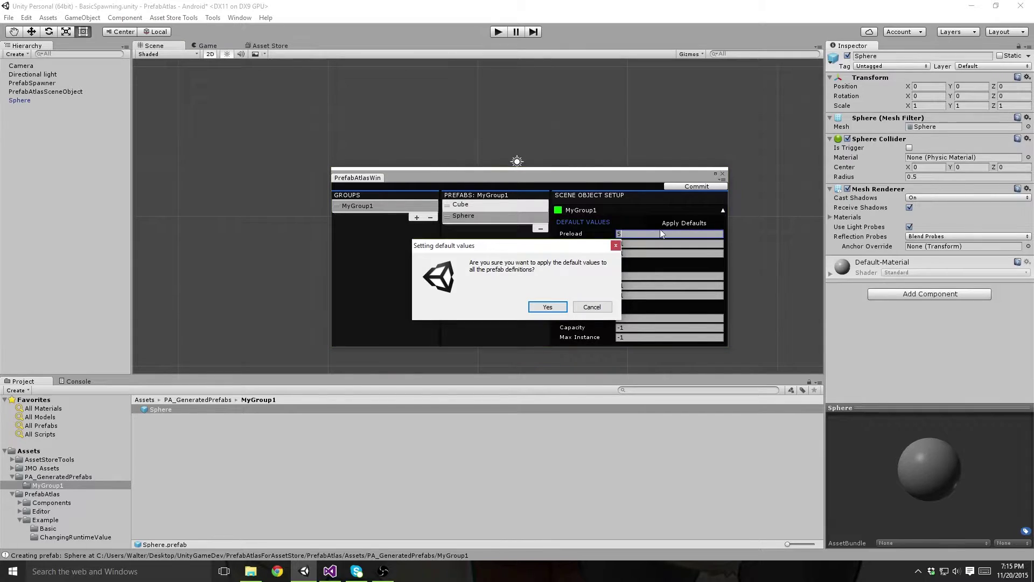
pyautogui.click(548, 308)
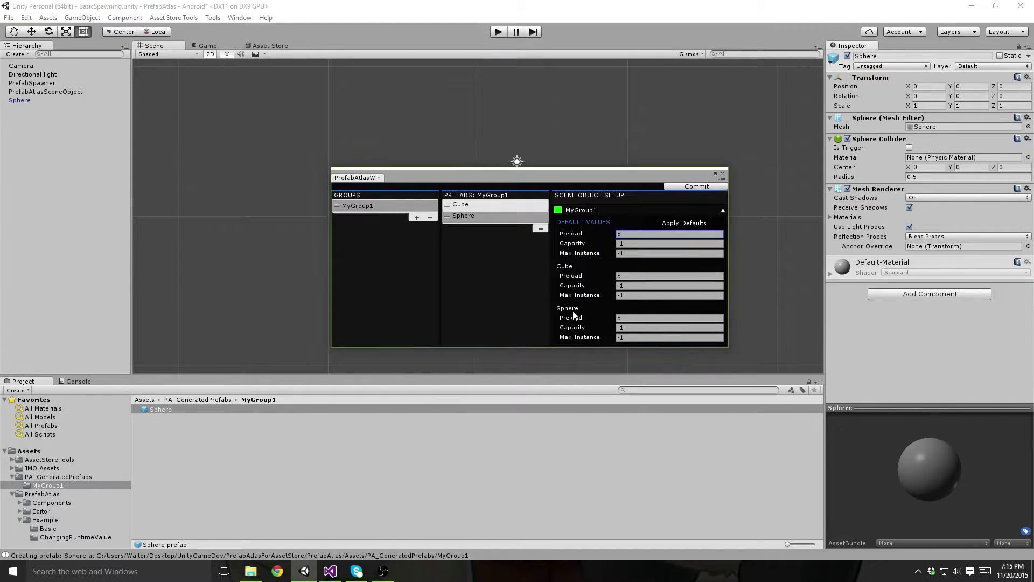
# Set the Cube's Preload to 9 and the Sphere's Preload to 4
pyautogui.click(723, 212)
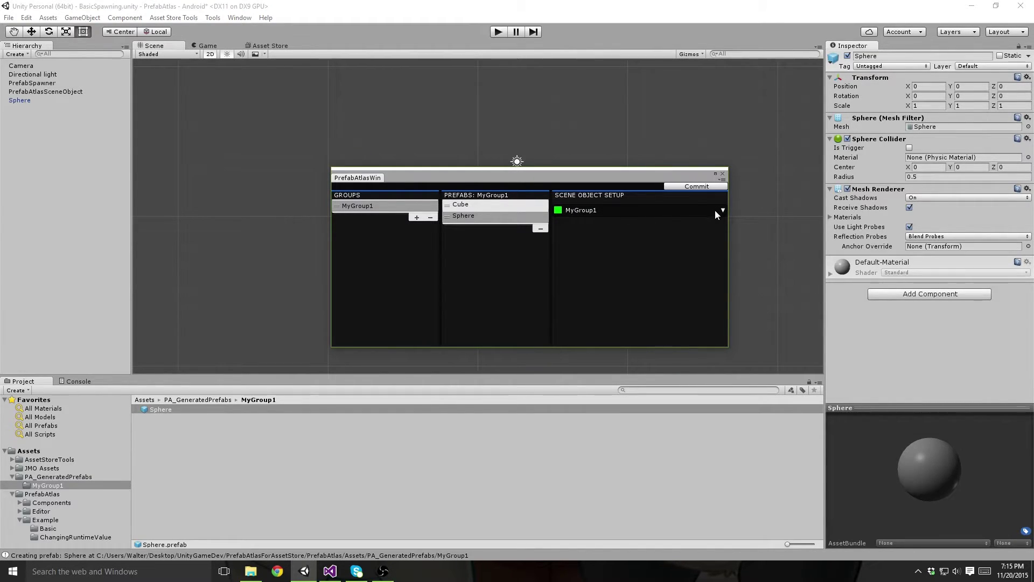
pyautogui.click(723, 211)
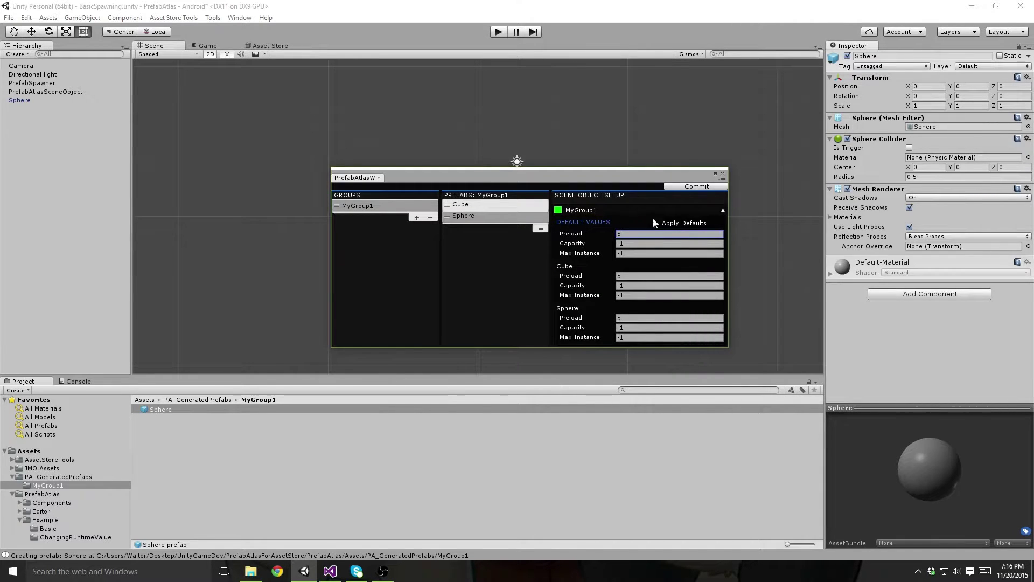
pyautogui.click(621, 273)
pyautogui.write('9')
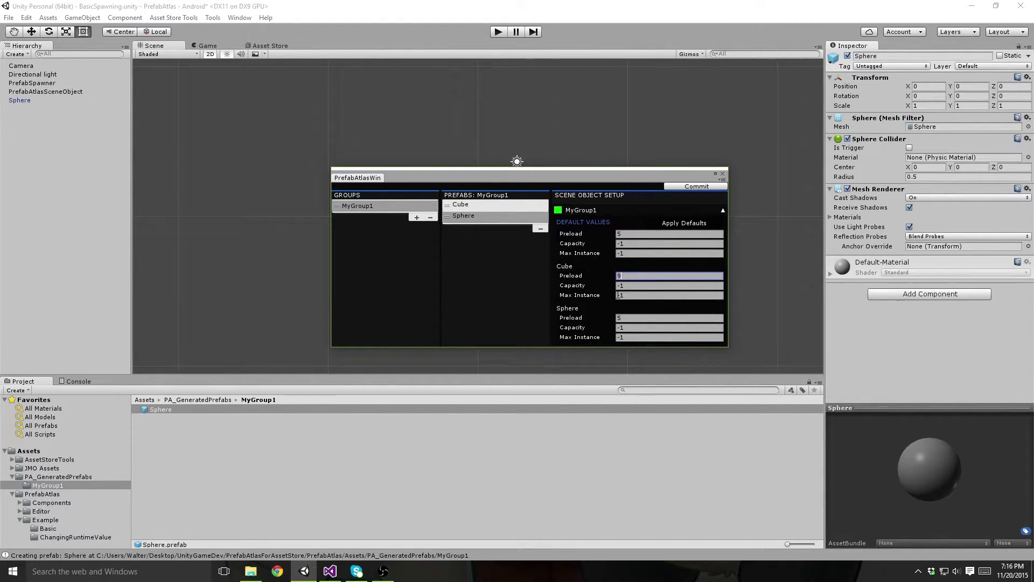
pyautogui.click(629, 318)
pyautogui.write('4')
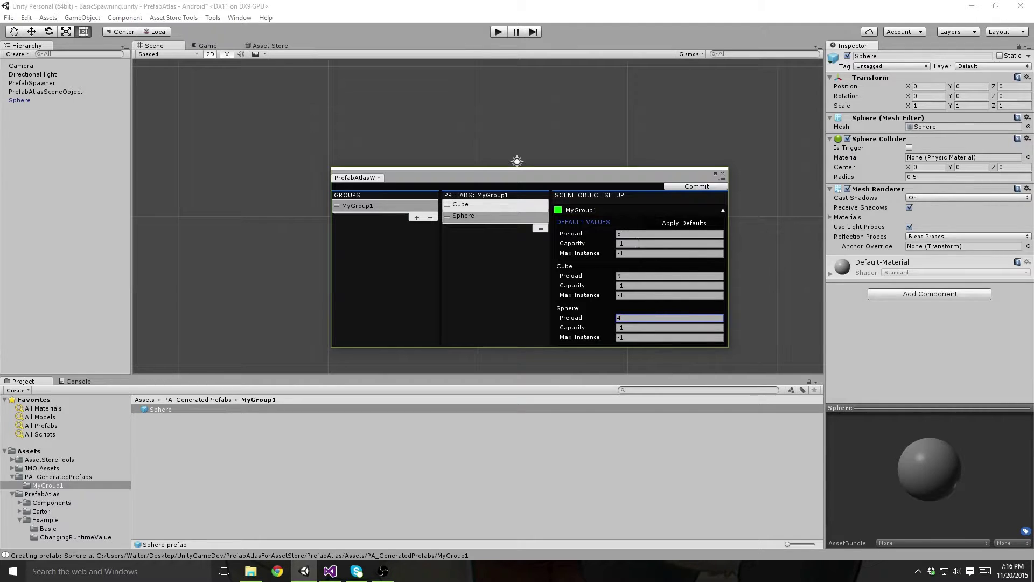
pyautogui.moveTo(560, 175); pyautogui.dragTo(555, 153)
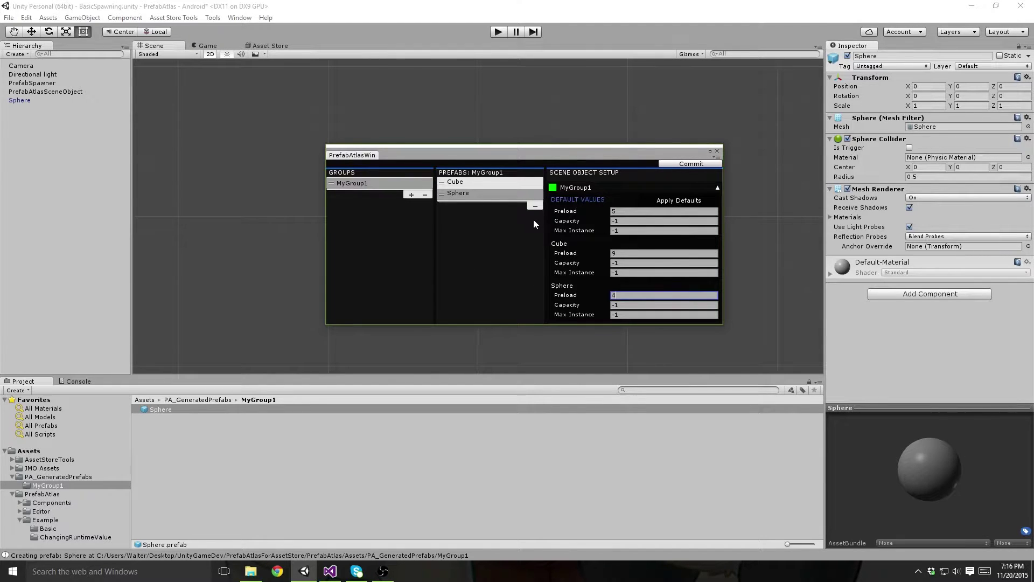
# Commit the pool settings and select the PrefabSpawner object
pyautogui.click(677, 166)
pyautogui.moveTo(454, 156); pyautogui.dragTo(470, 188)
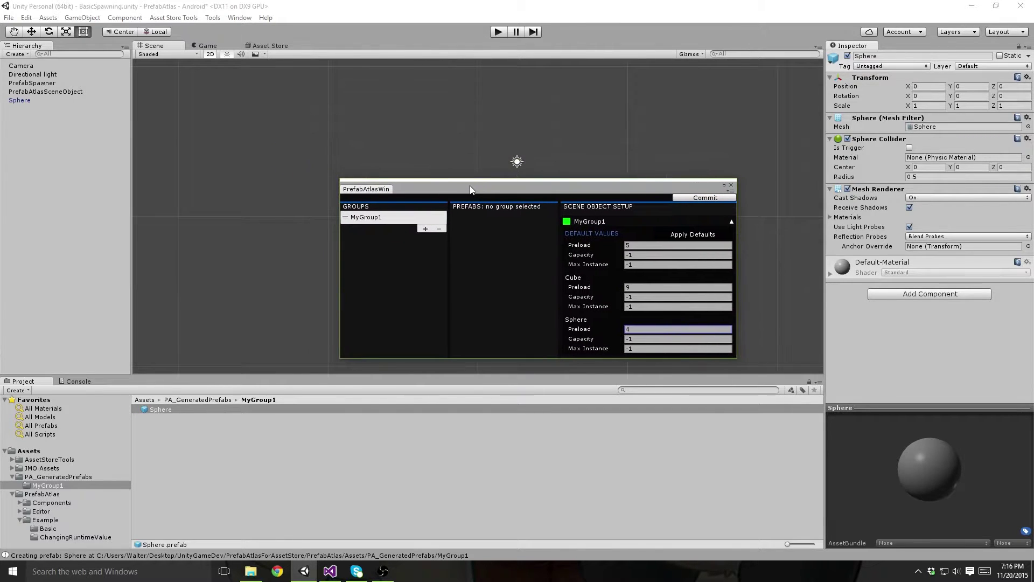
pyautogui.click(31, 83)
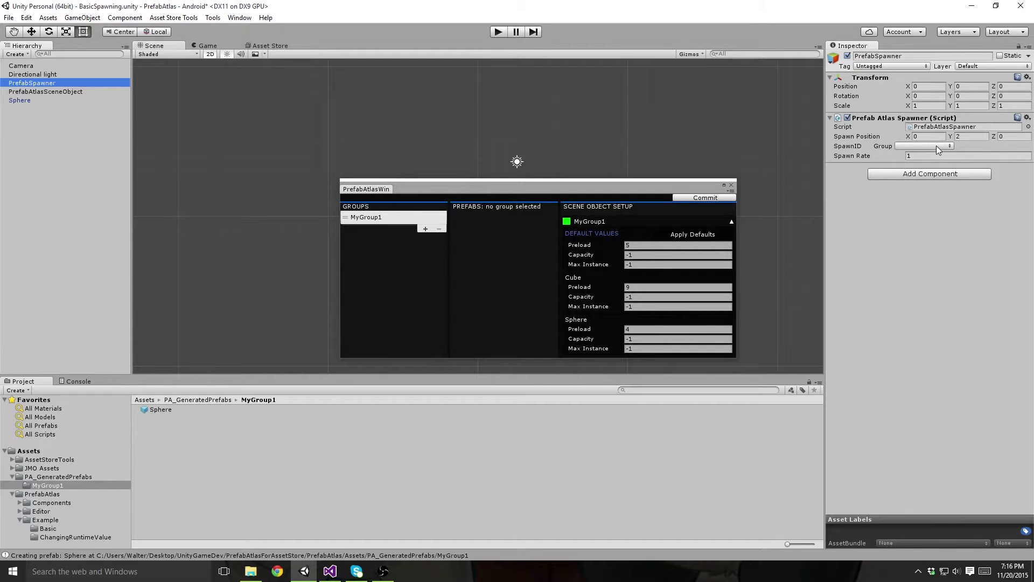
# Set the spawner's Group to MyGroup1 and ID to Cube, then edit its script in Visual Studio
pyautogui.click(937, 145)
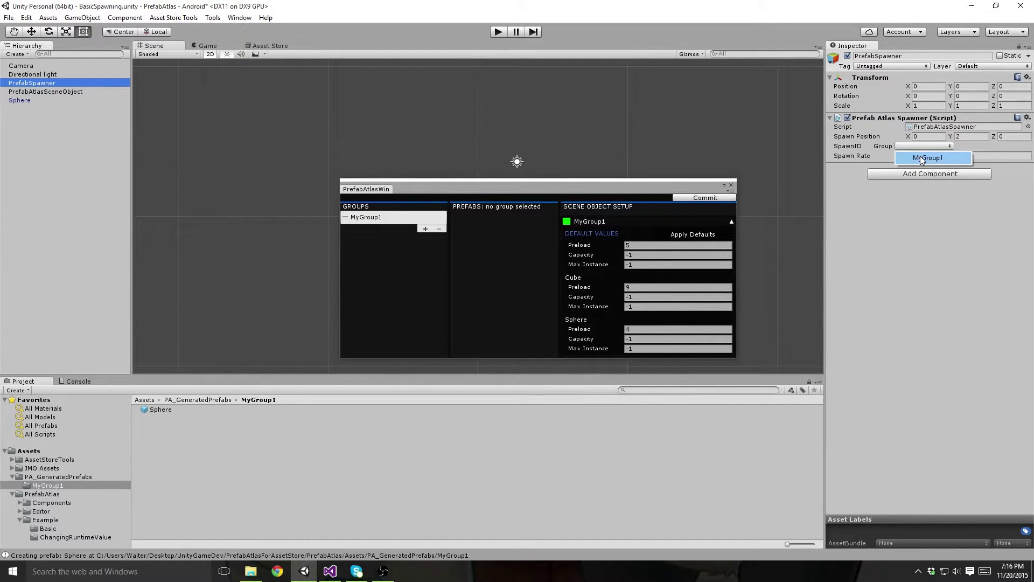
pyautogui.click(922, 158)
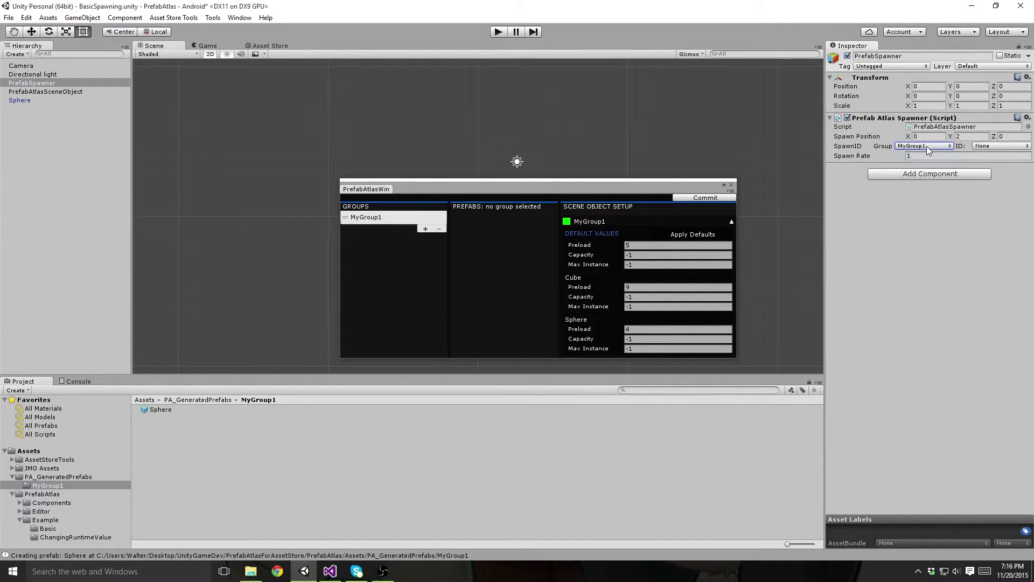
pyautogui.click(988, 147)
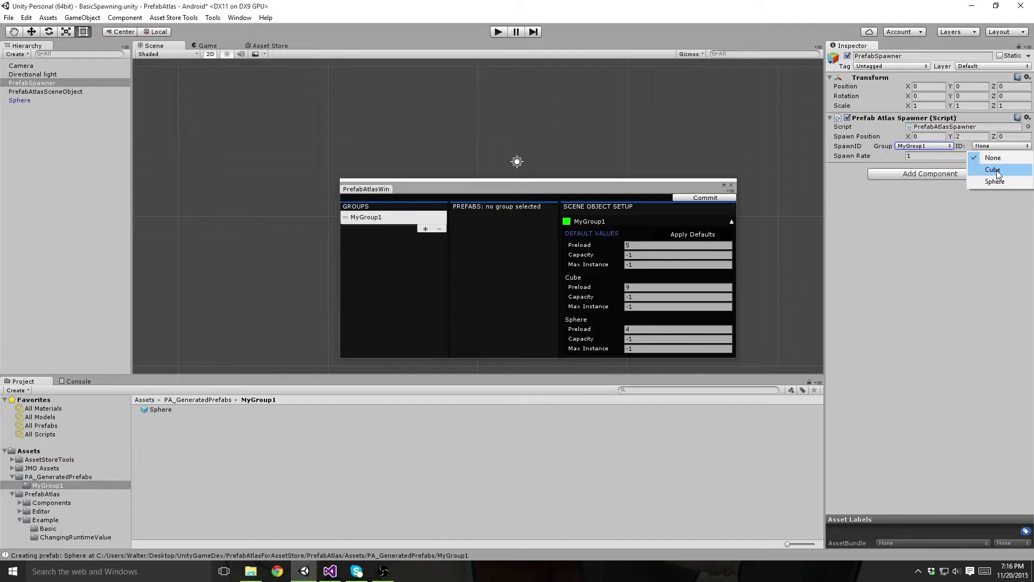
pyautogui.click(998, 171)
pyautogui.rightClick(879, 117)
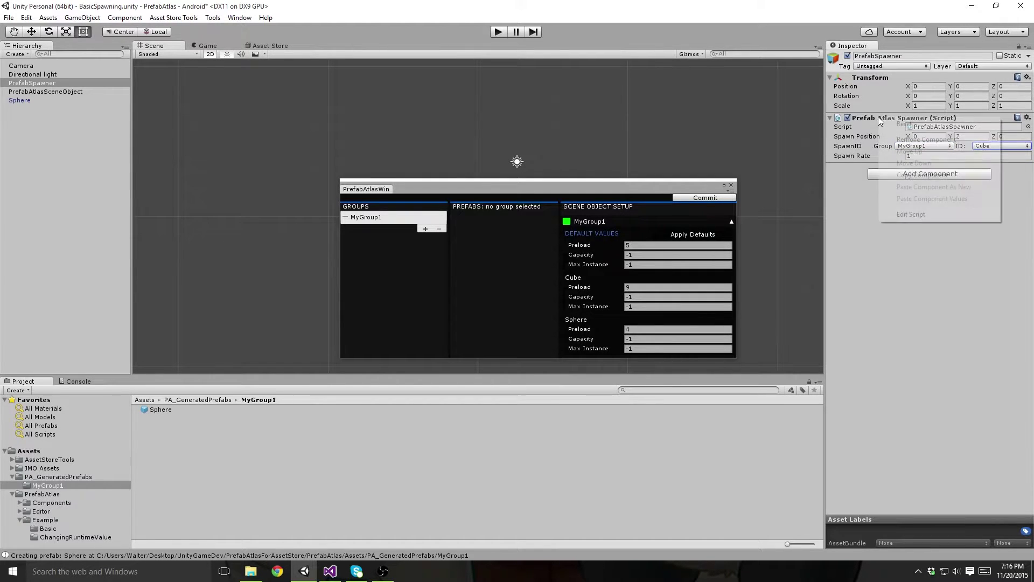
pyautogui.click(912, 214)
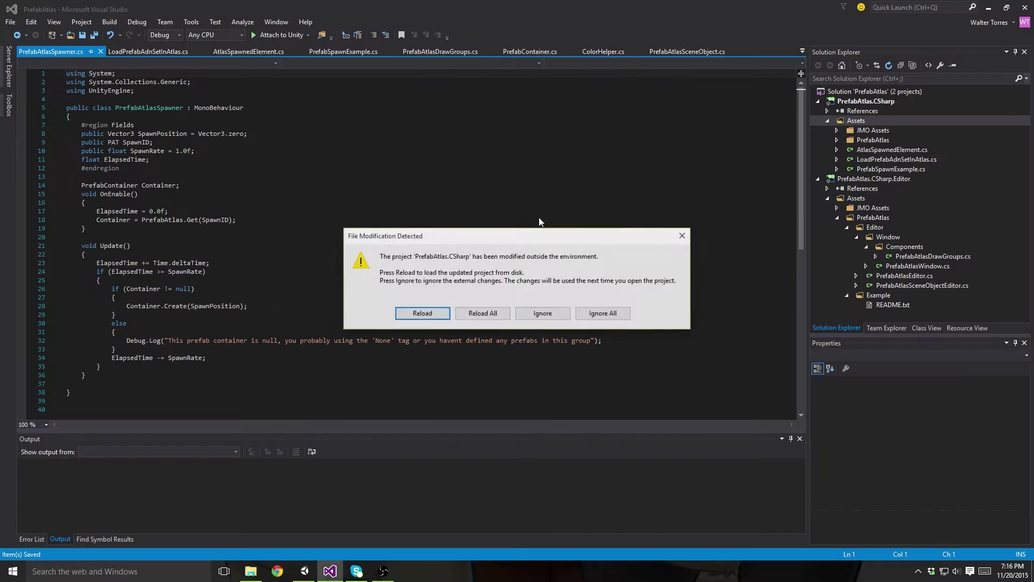
# Reload the modified projects and review the SpawnPosition, SpawnID and SpawnRate fields
pyautogui.click(483, 314)
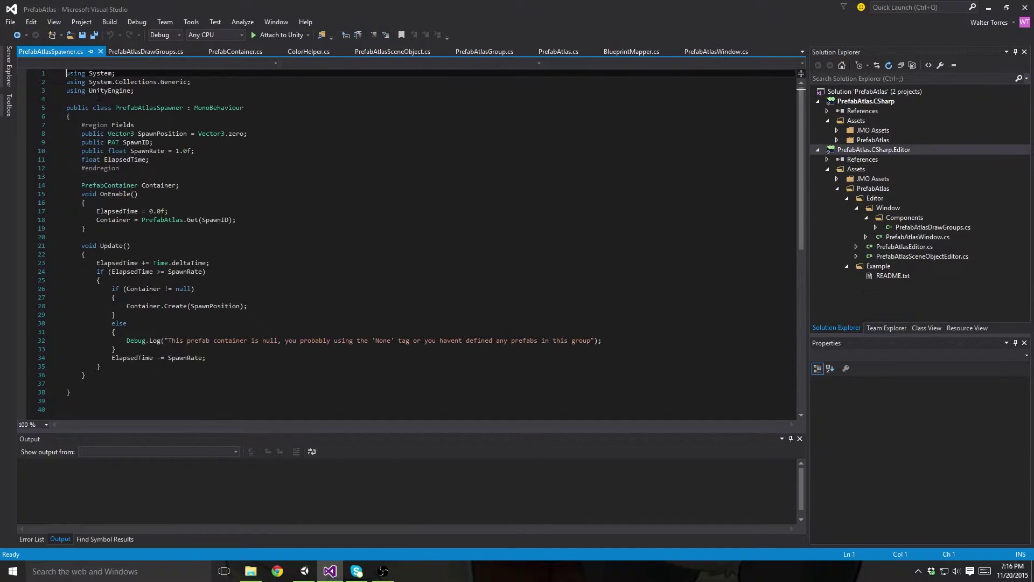
pyautogui.click(71, 116)
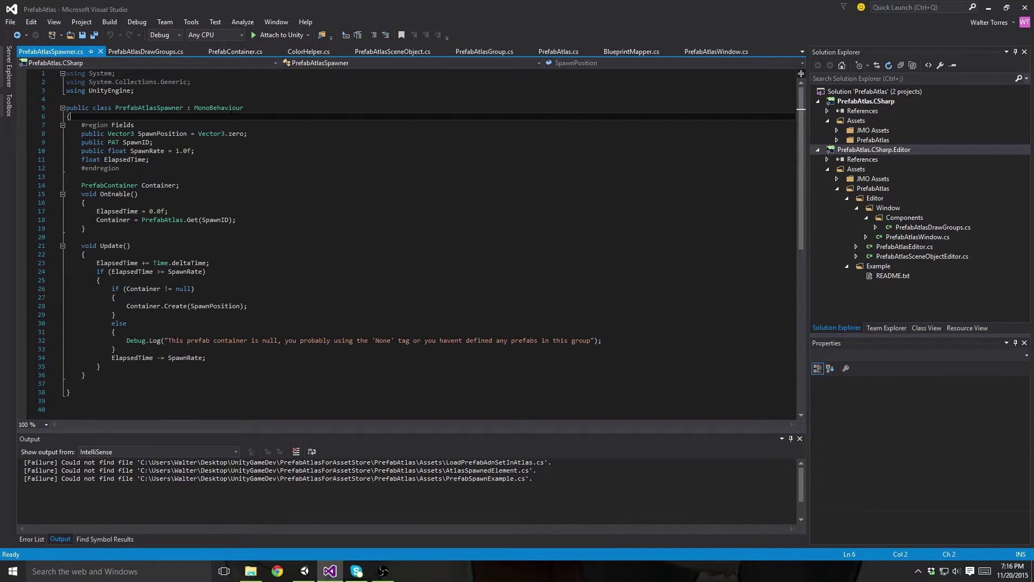
pyautogui.click(221, 148)
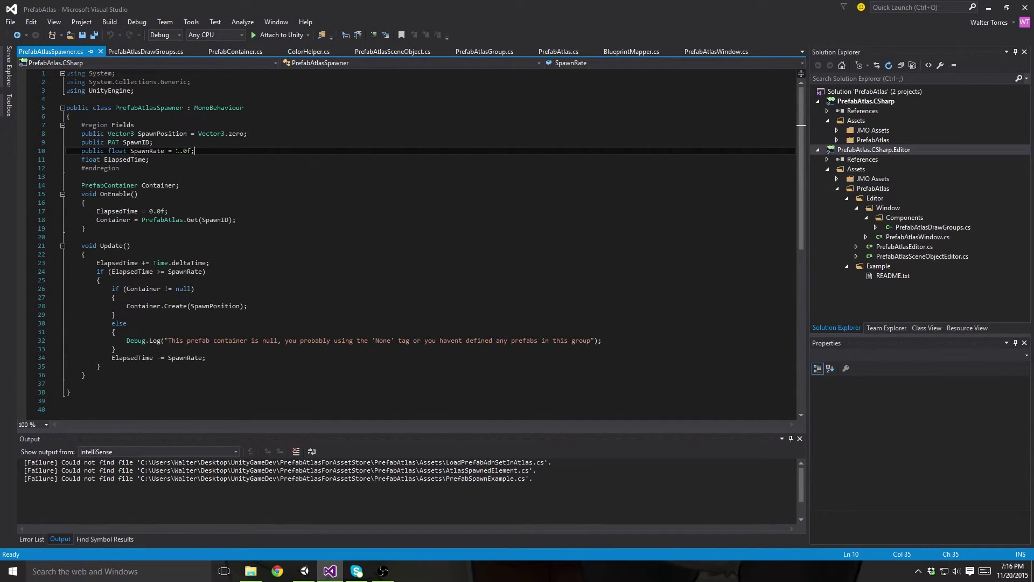
pyautogui.click(134, 124)
pyautogui.click(276, 148)
pyautogui.moveTo(82, 133); pyautogui.dragTo(248, 134)
pyautogui.click(263, 134)
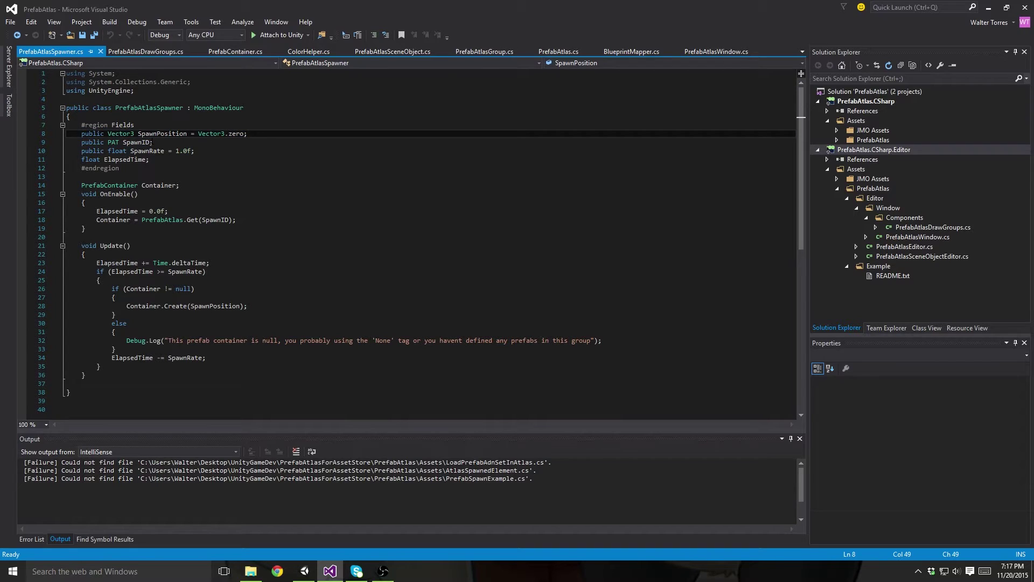
pyautogui.click(154, 142)
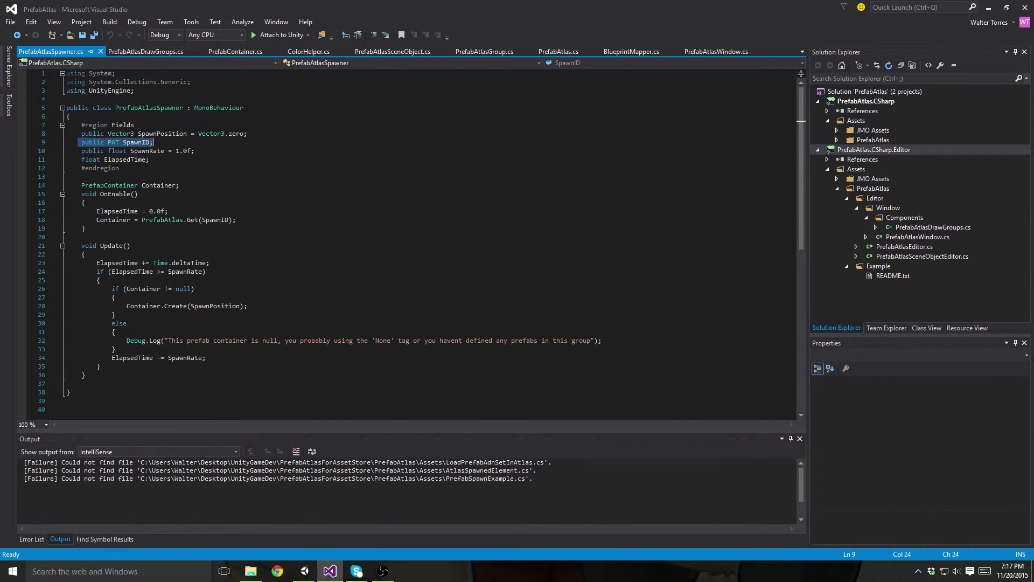
# Highlight the SpawnID, SpawnRate and ElapsedTime fields to show their uses, then the Container field
pyautogui.doubleClick(130, 142)
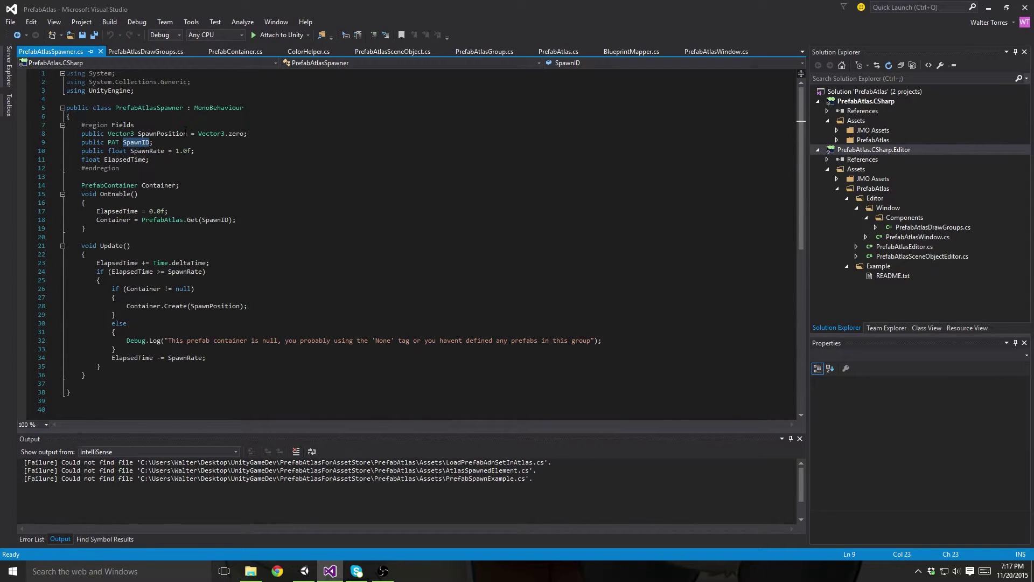
pyautogui.press('End')
pyautogui.doubleClick(146, 151)
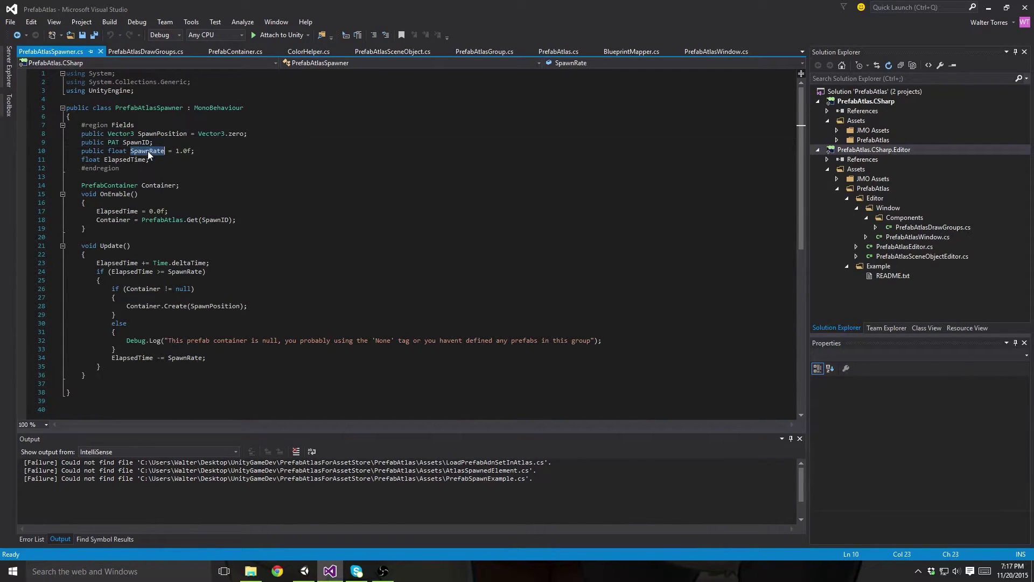
pyautogui.press('End')
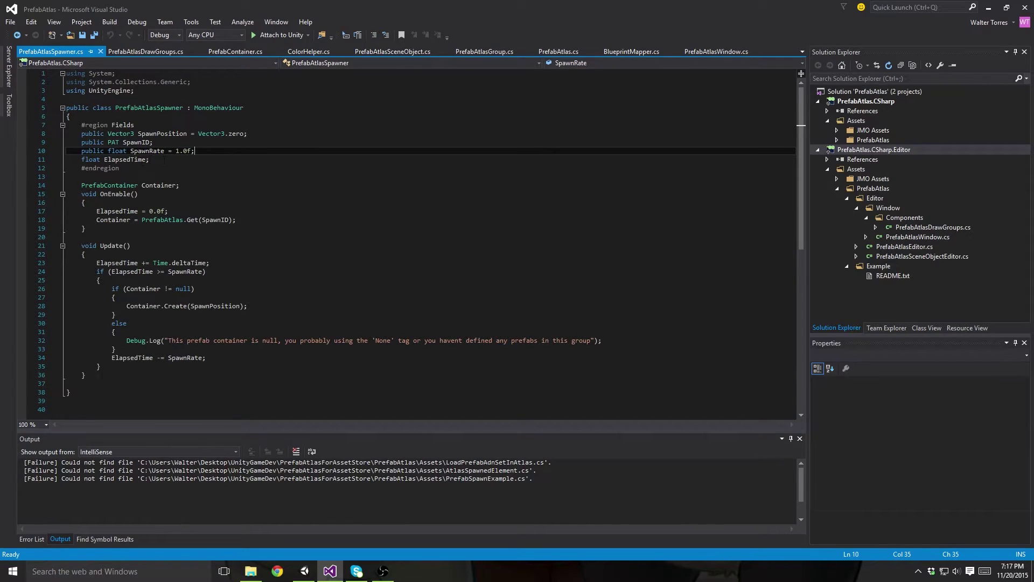
pyautogui.doubleClick(126, 160)
pyautogui.press('End')
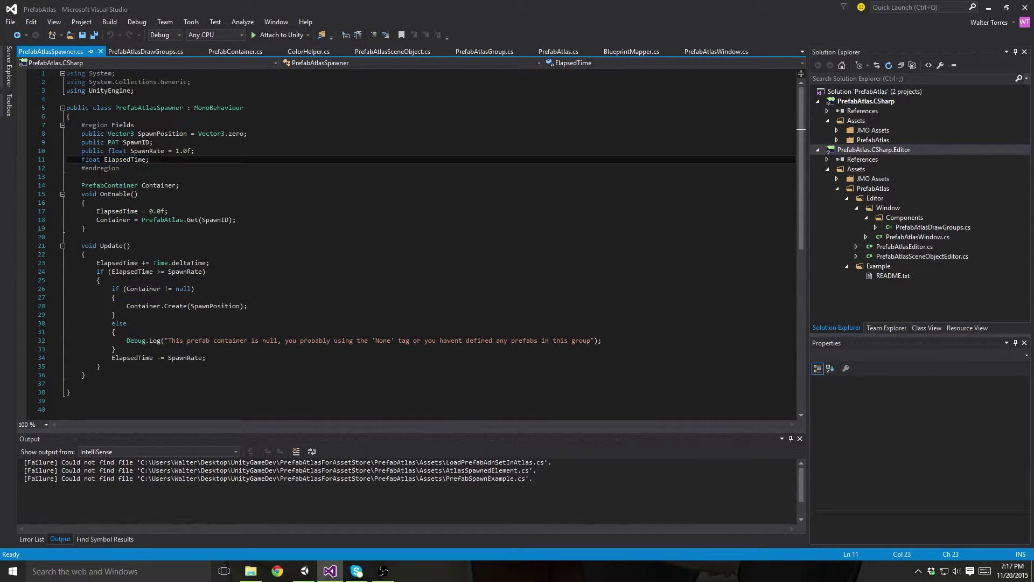
pyautogui.doubleClick(135, 160)
pyautogui.press('End')
pyautogui.click(227, 188)
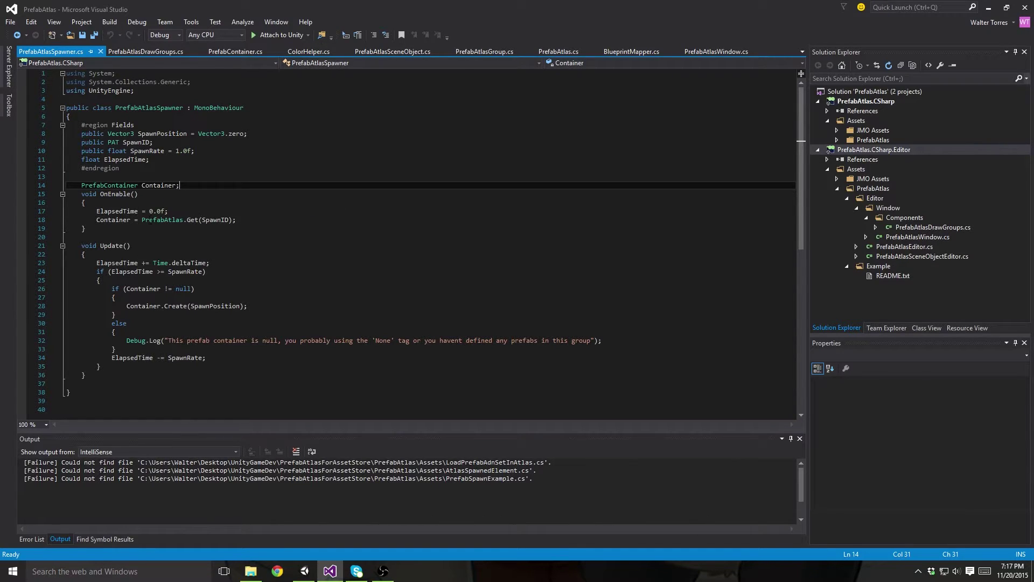
# Review OnEnable, which resets ElapsedTime and fetches the Container using SpawnID
pyautogui.click(213, 220)
pyautogui.click(237, 168)
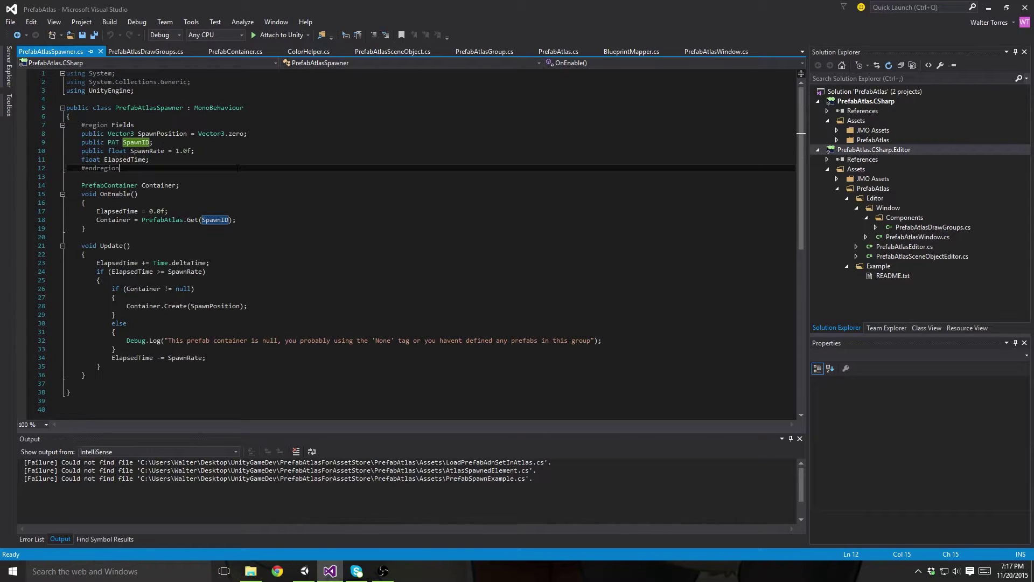
pyautogui.click(247, 211)
pyautogui.click(248, 216)
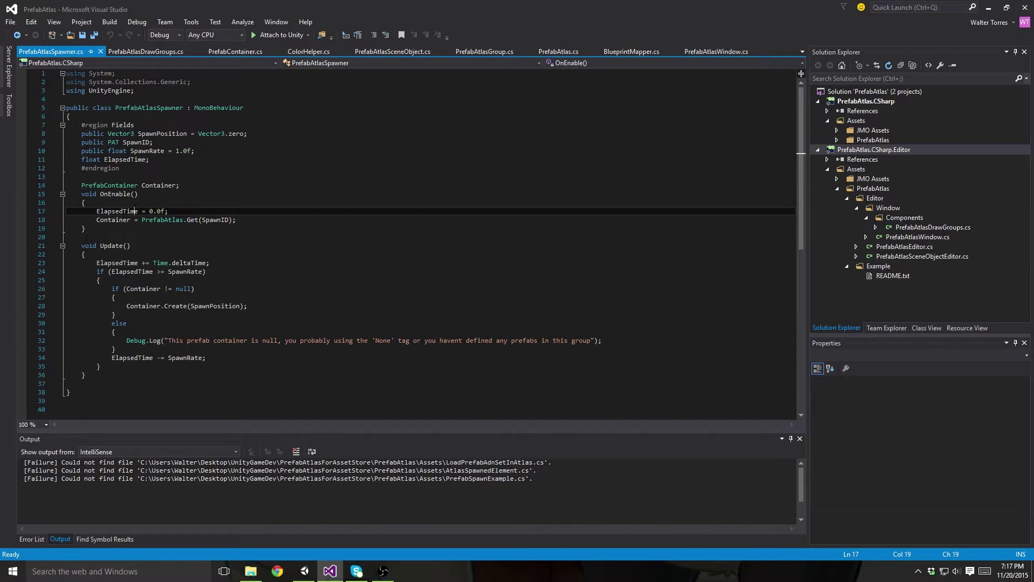
# Walk through Update: ElapsedTime increment, SpawnRate check, Container null check and Container.Create(SpawnPosition)
pyautogui.click(115, 245)
pyautogui.moveTo(93, 264); pyautogui.dragTo(212, 263)
pyautogui.click(220, 263)
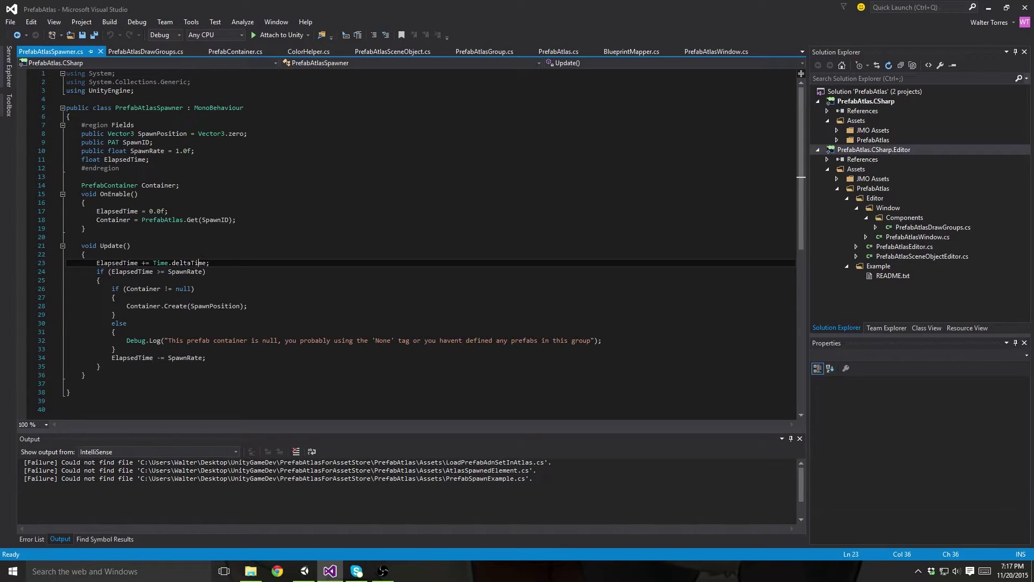
pyautogui.scroll(-1, 420, 242)
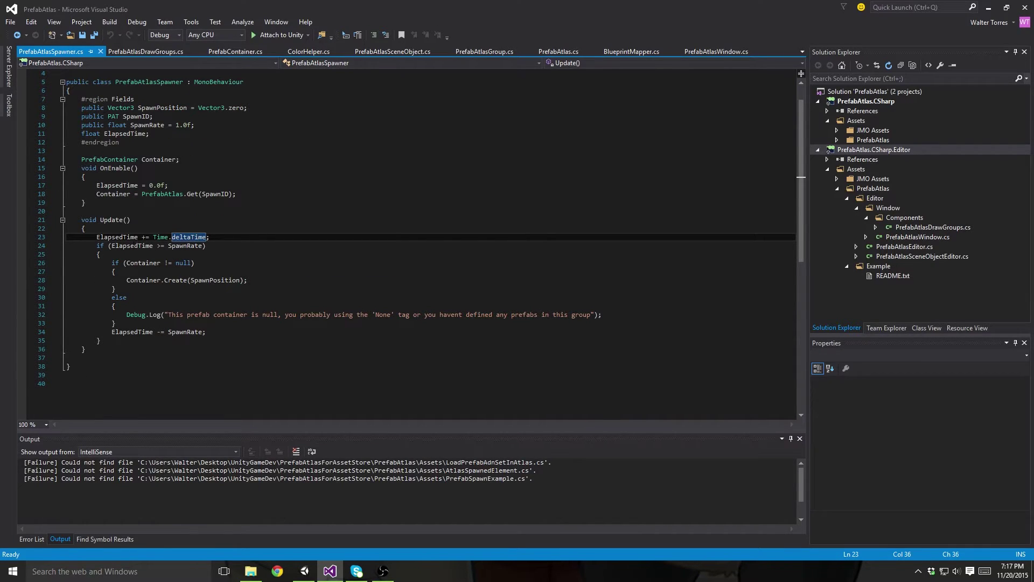
pyautogui.press('Down')
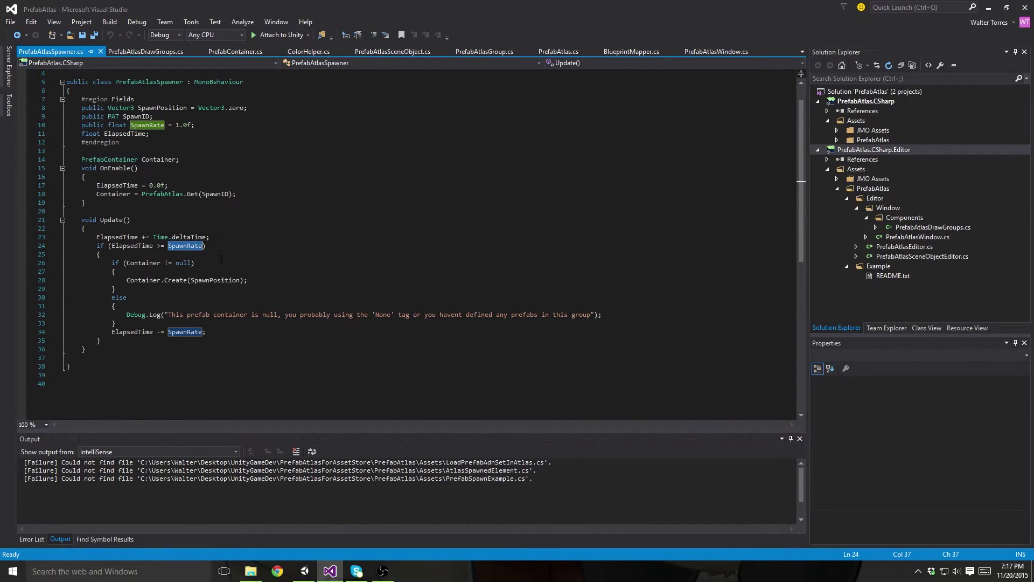
pyautogui.press('Down')
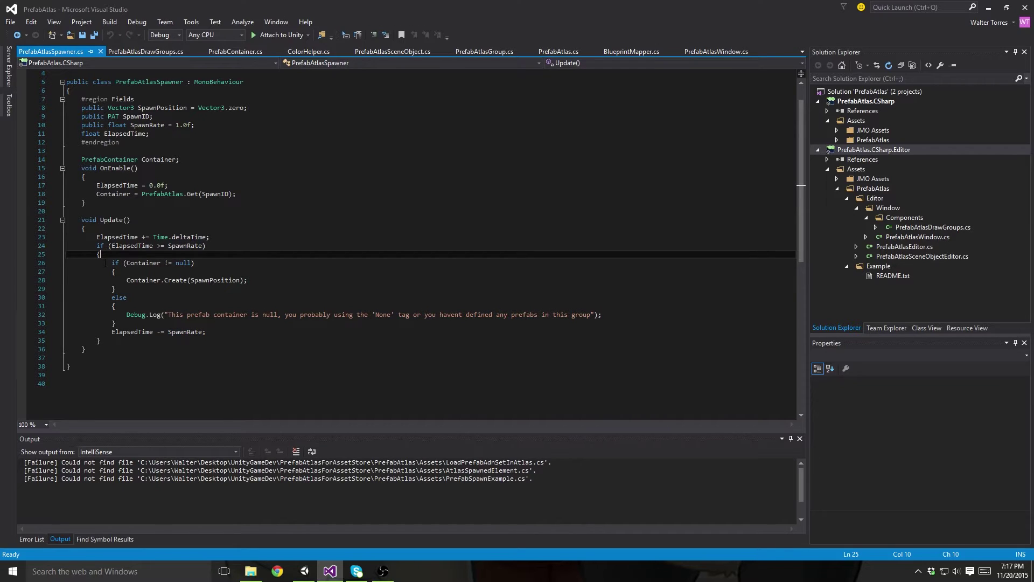
pyautogui.moveTo(106, 263); pyautogui.dragTo(248, 280)
pyautogui.click(145, 262)
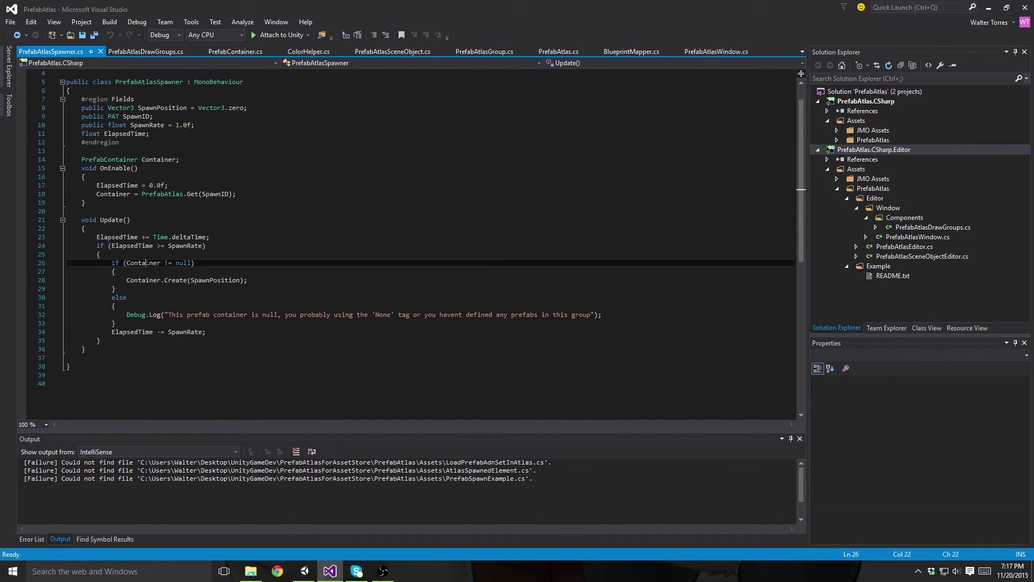
pyautogui.click(207, 245)
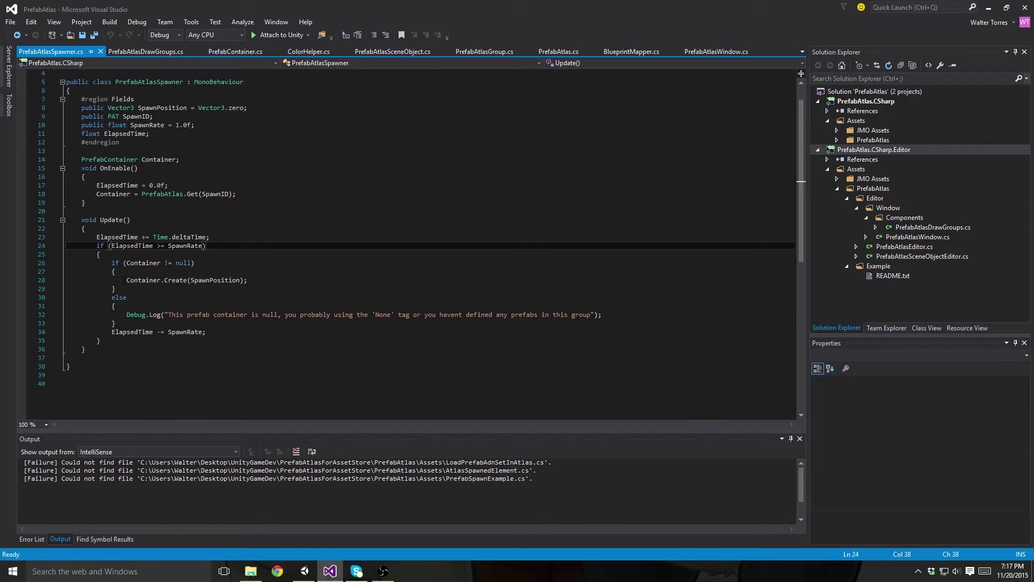
pyautogui.moveTo(126, 280); pyautogui.dragTo(248, 281)
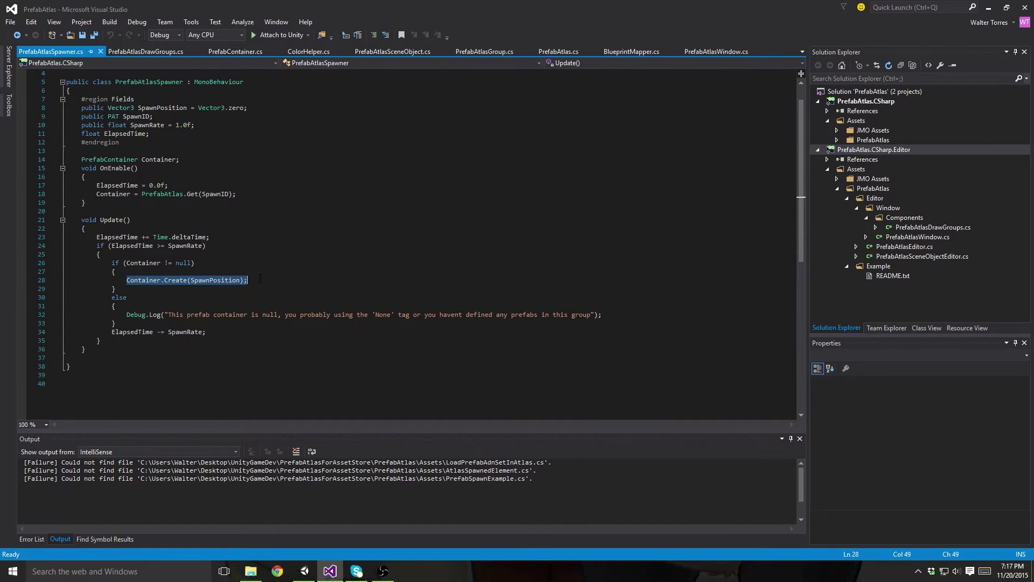
pyautogui.click(247, 280)
pyautogui.click(242, 187)
pyautogui.scroll(1, 241, 189)
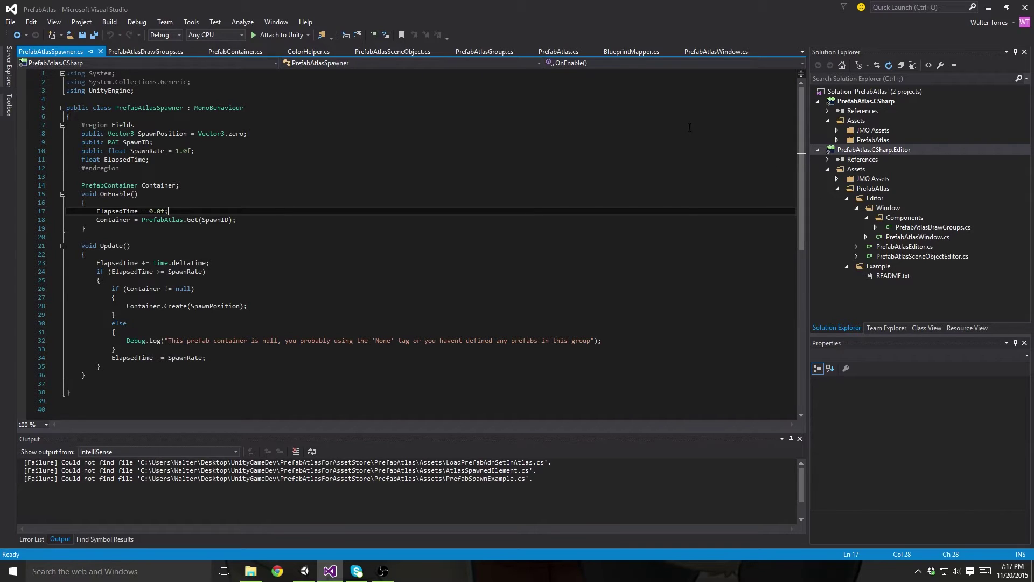
# Expand PrefabAtlas > Example > Basic in Solution Explorer
pyautogui.click(837, 139)
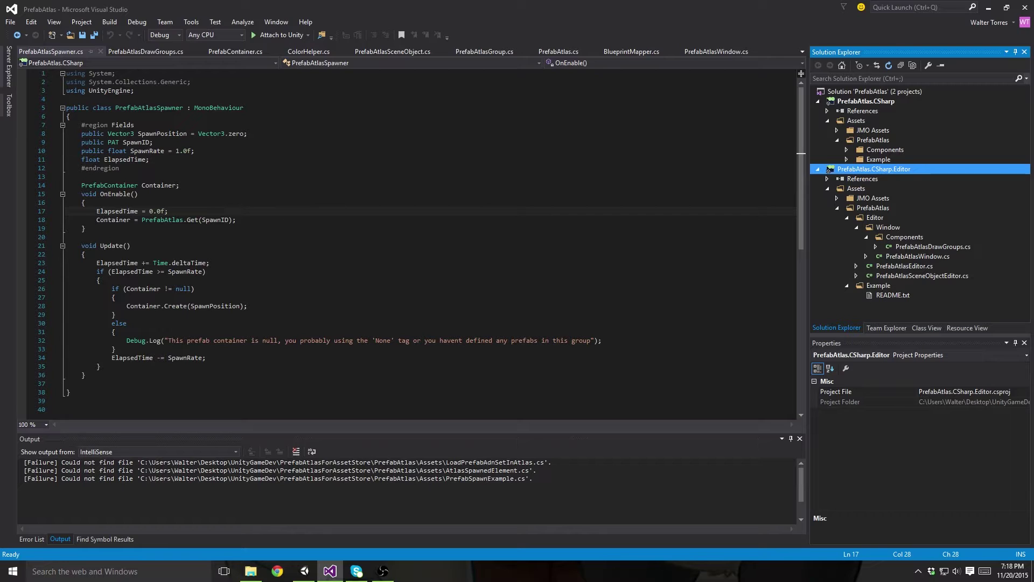
pyautogui.click(847, 159)
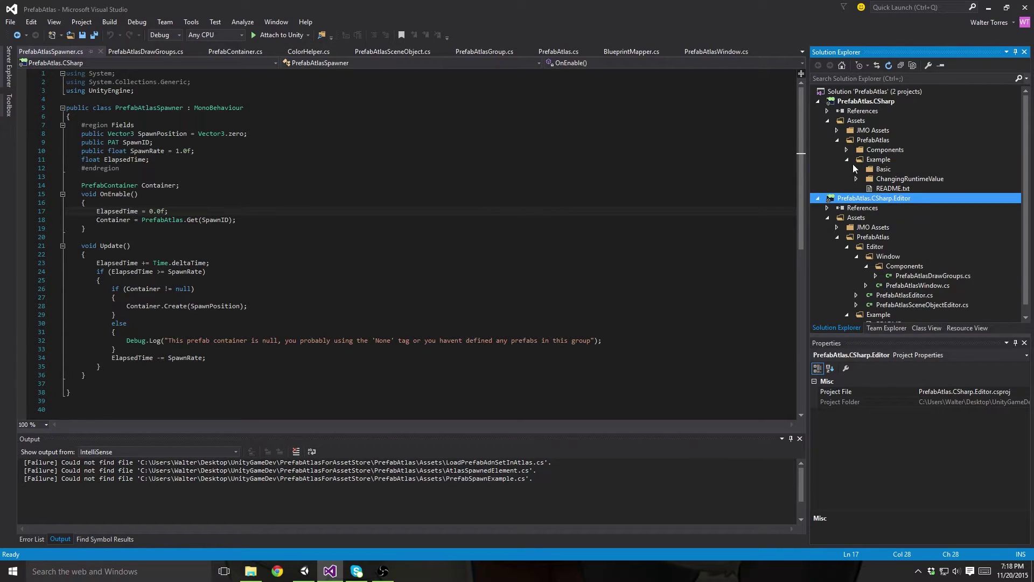
pyautogui.click(856, 169)
# Open FallOverTime.cs and go over its fields and the falling and rotation lines in Update
pyautogui.doubleClick(907, 180)
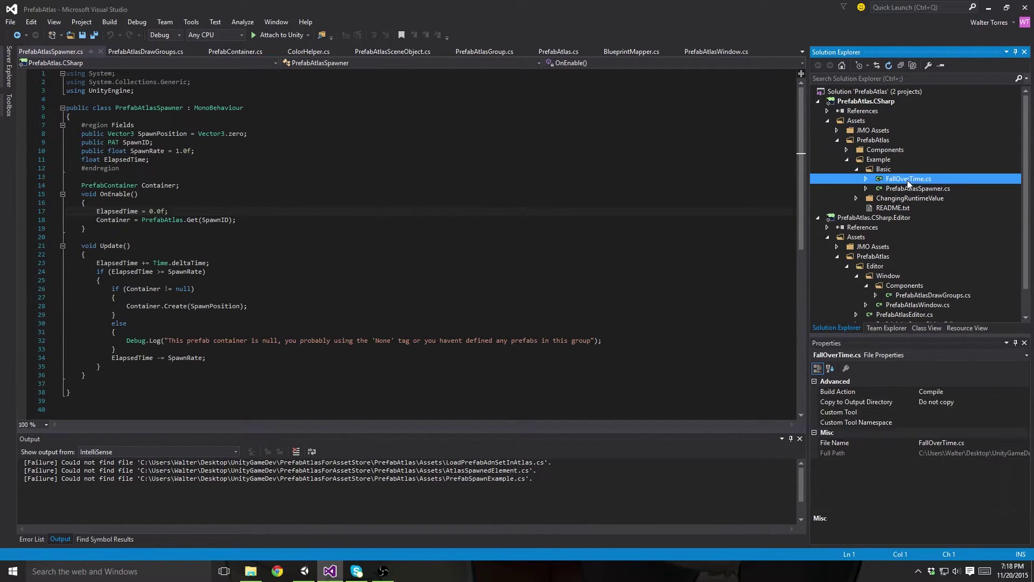
pyautogui.click(303, 144)
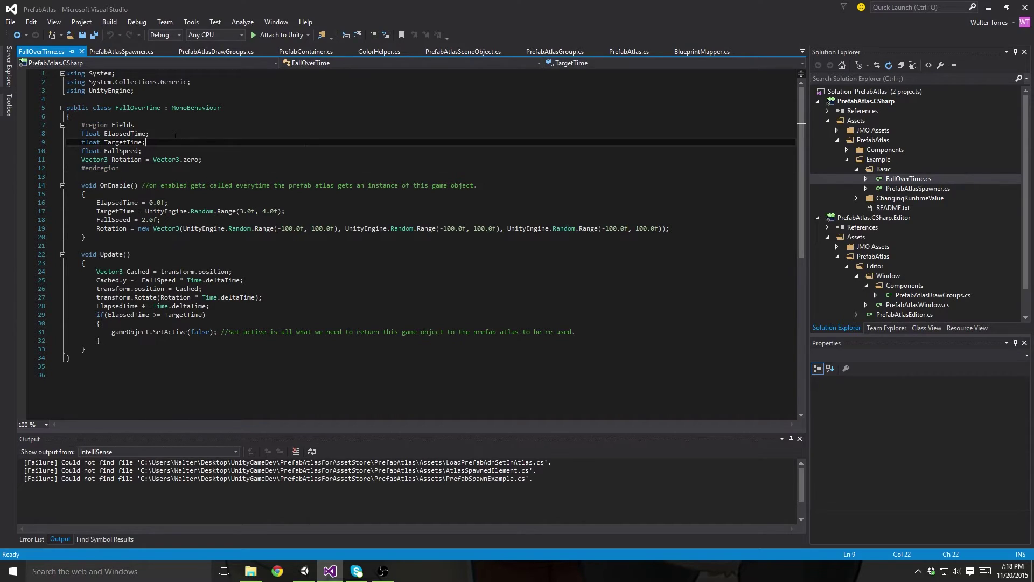
pyautogui.press('Up')
pyautogui.press('Up')
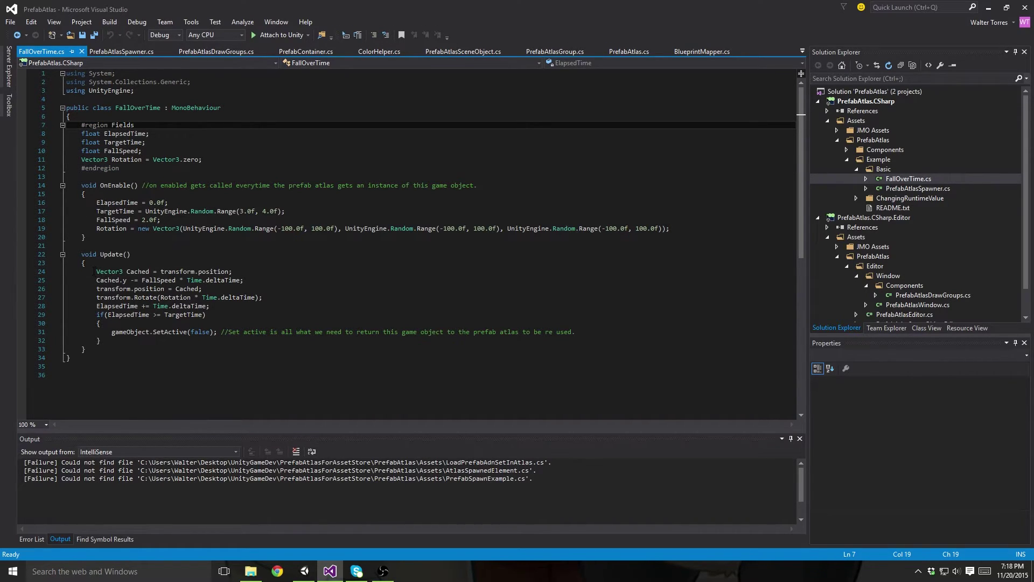
pyautogui.moveTo(94, 271); pyautogui.dragTo(215, 307)
pyautogui.click(270, 298)
# Point out the SetActive(false) deactivation line, then return to the Unity editor
pyautogui.scroll(-1, 269, 298)
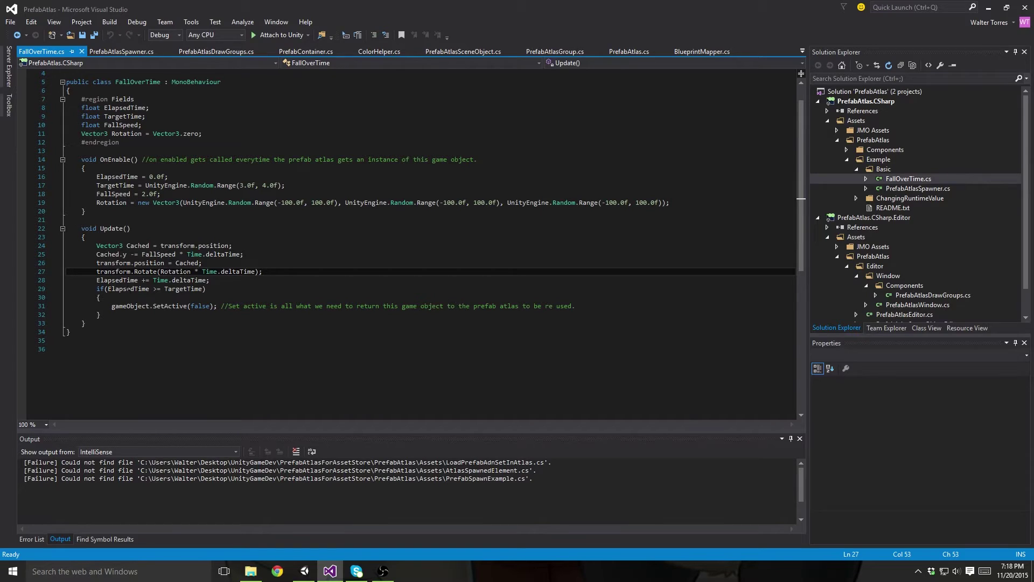
pyautogui.moveTo(110, 305); pyautogui.dragTo(585, 307)
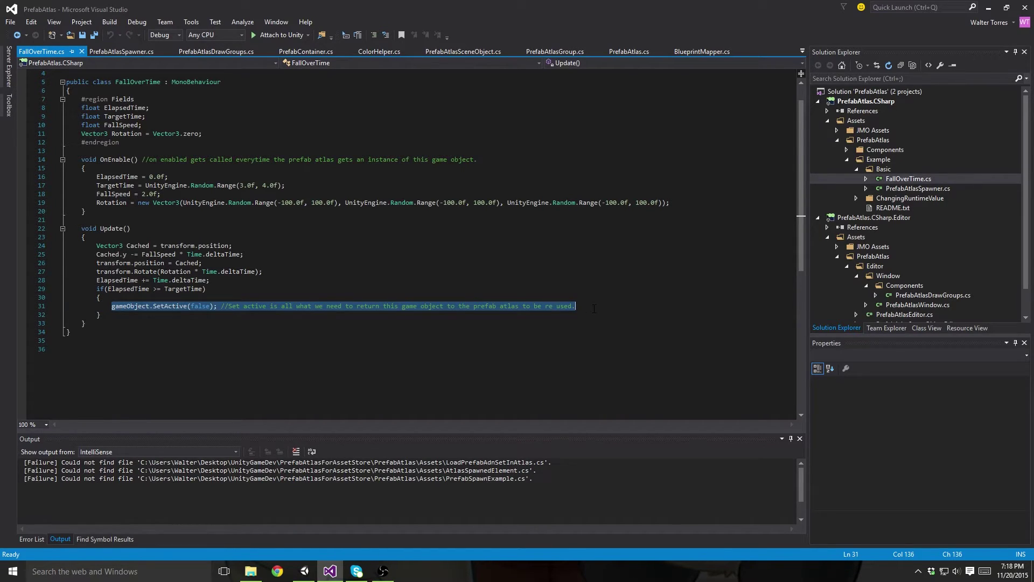
pyautogui.click(356, 295)
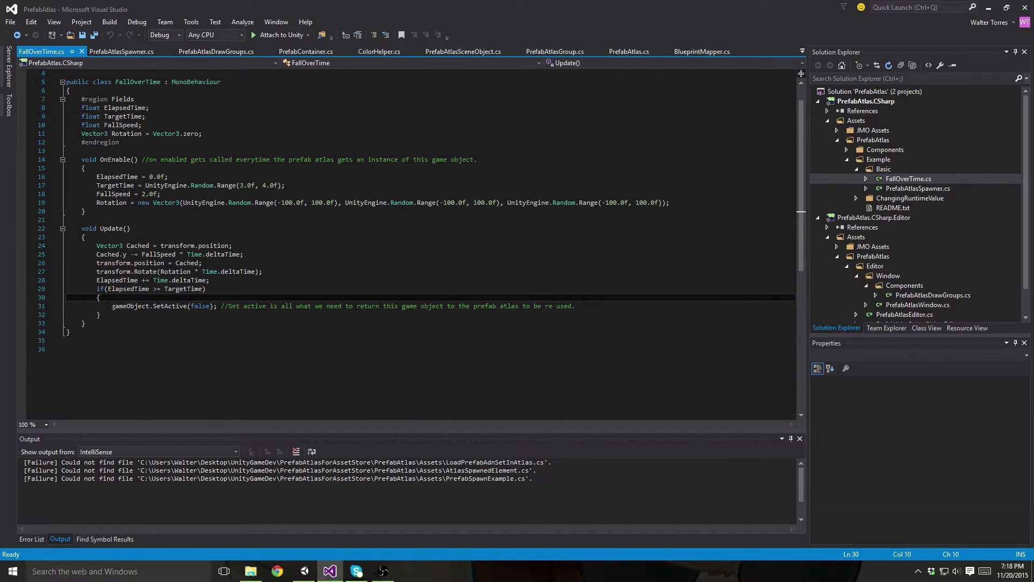
pyautogui.moveTo(111, 305); pyautogui.dragTo(588, 306)
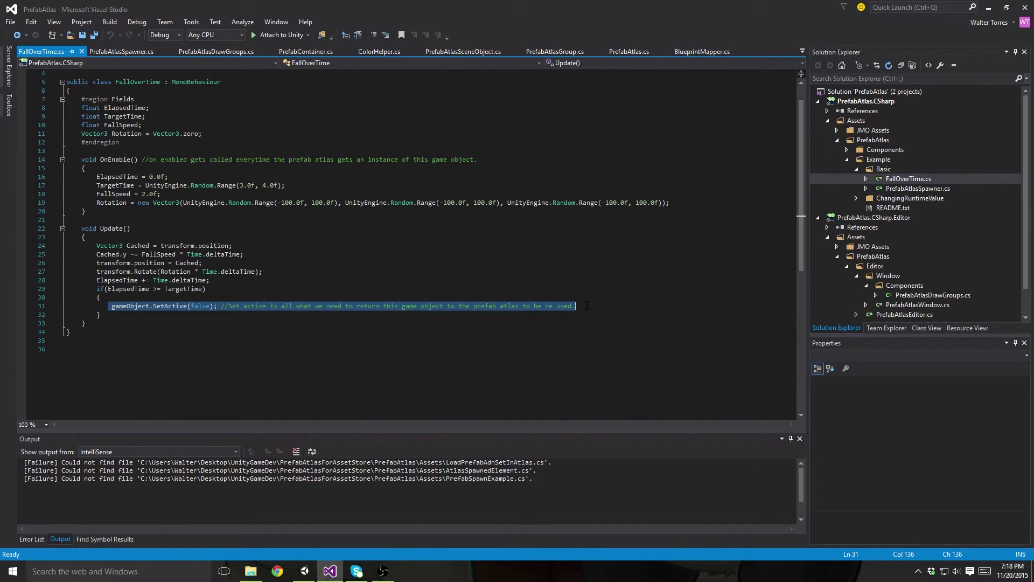
pyautogui.press('Up')
pyautogui.press('Up')
pyautogui.press('Up')
pyautogui.press('Up')
pyautogui.press('Up')
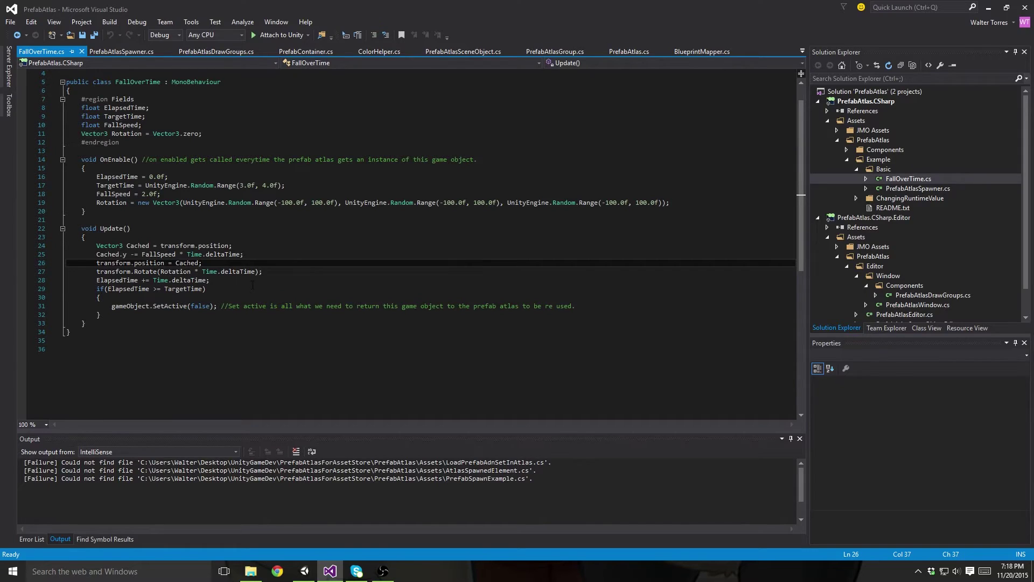
pyautogui.scroll(1, 252, 285)
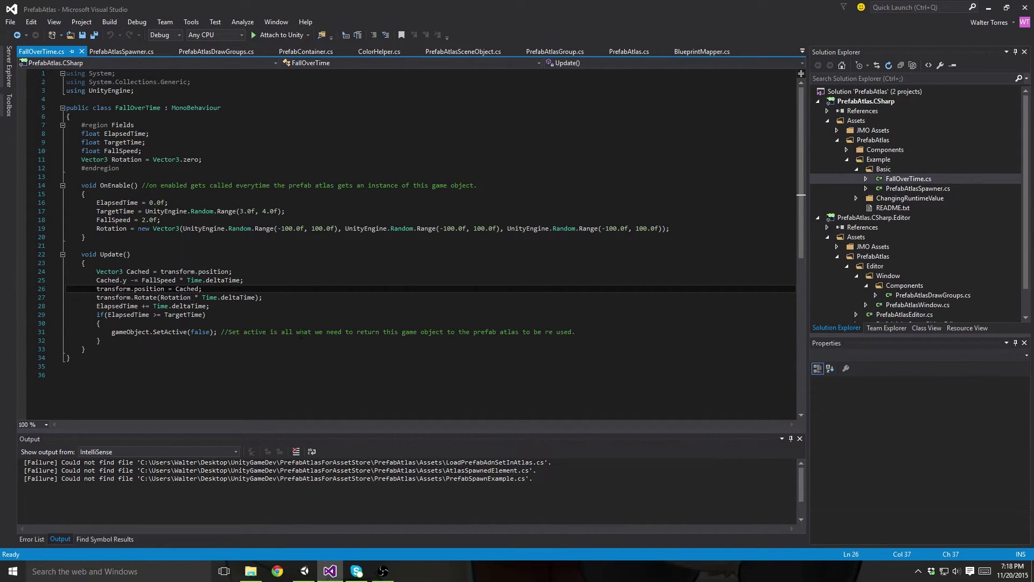
pyautogui.click(304, 571)
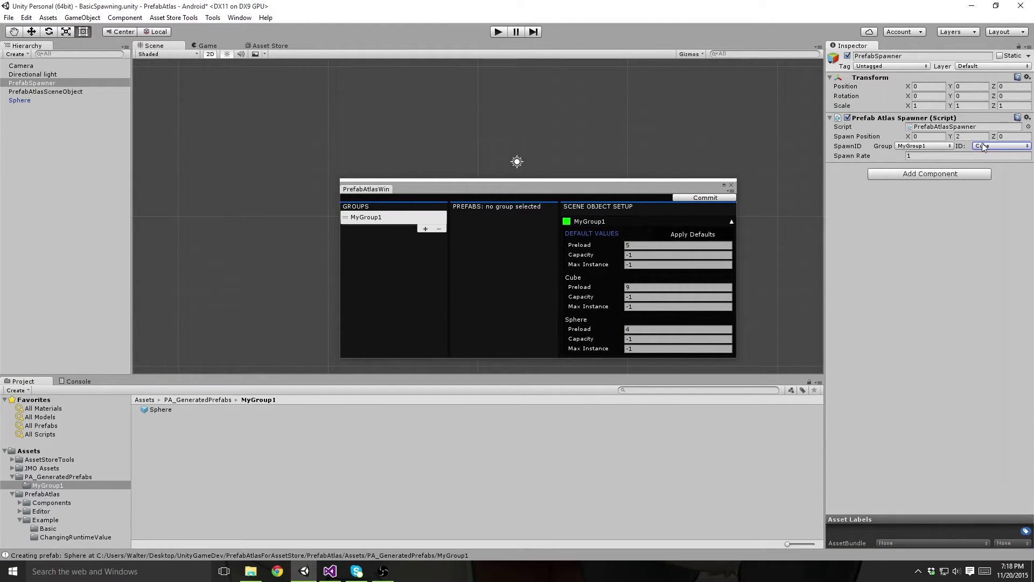
# Play the scene and move the PrefabAtlasWin window down, away from the game view
pyautogui.click(500, 31)
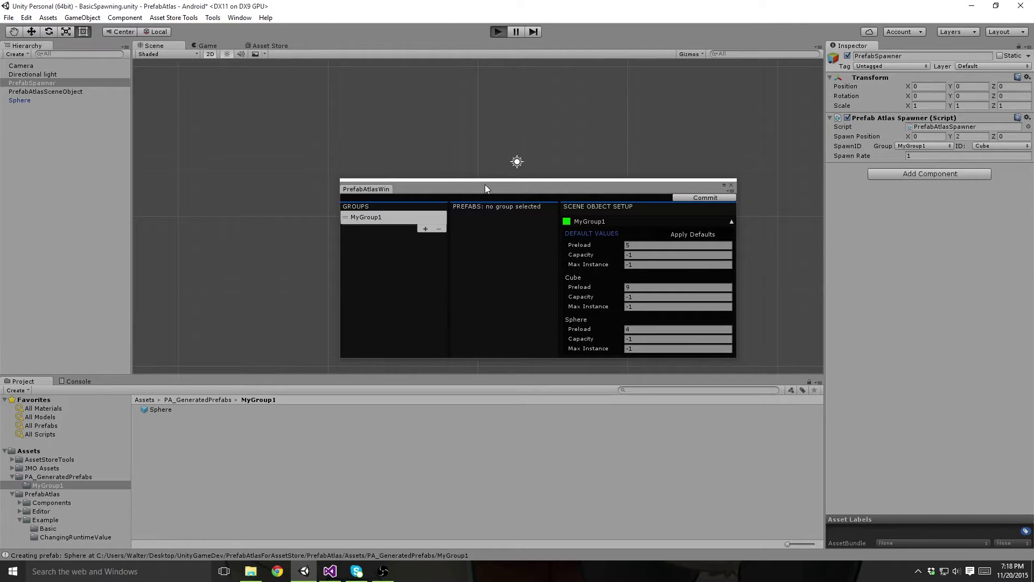
pyautogui.moveTo(483, 185); pyautogui.dragTo(518, 375)
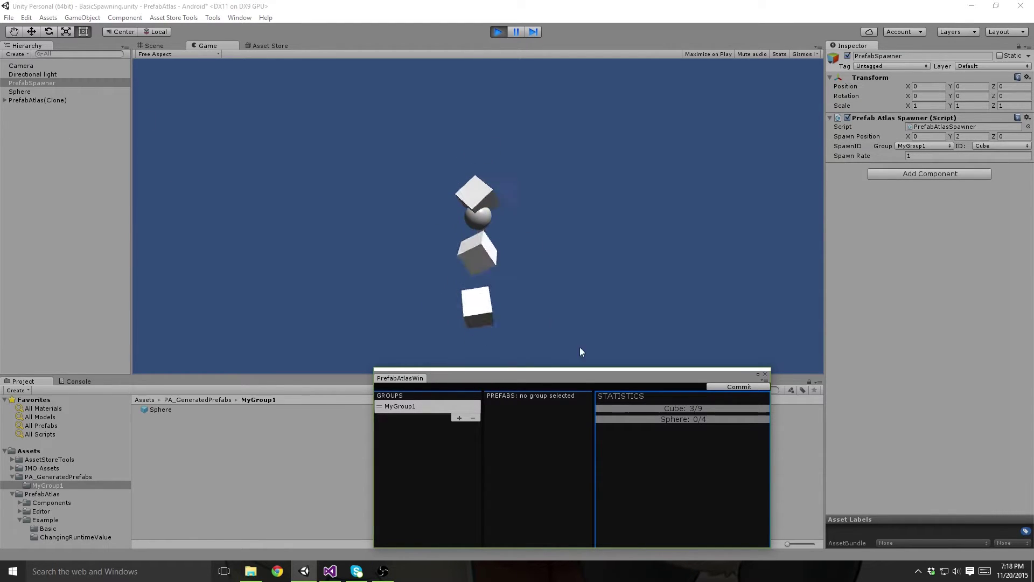
pyautogui.moveTo(566, 378); pyautogui.dragTo(530, 429)
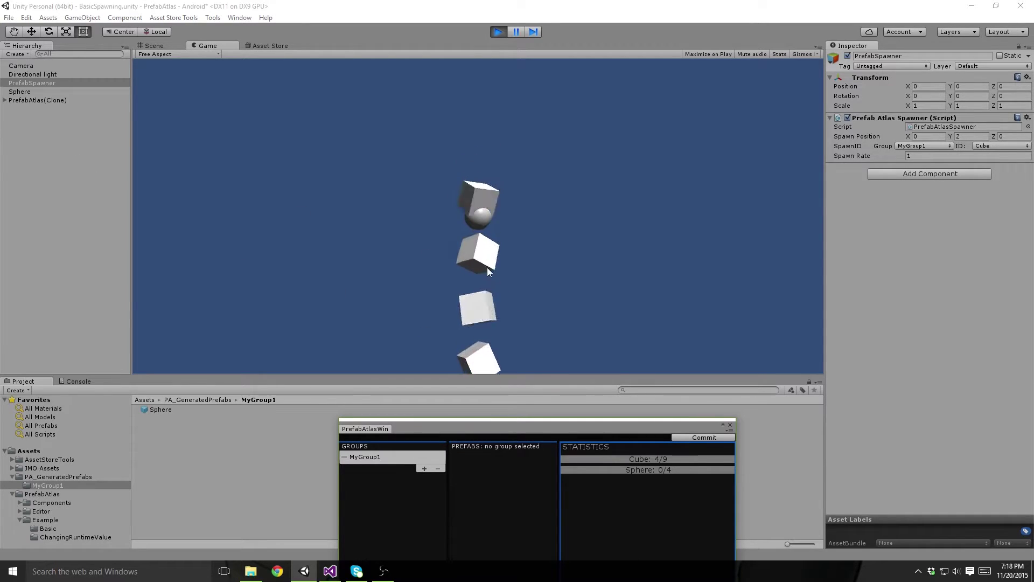
# Expand PrefabAtlas(Clone) > MyGroup1 > CubeBag and inspect Cube(Clone)000 and Cube(Clone)003
pyautogui.click(5, 100)
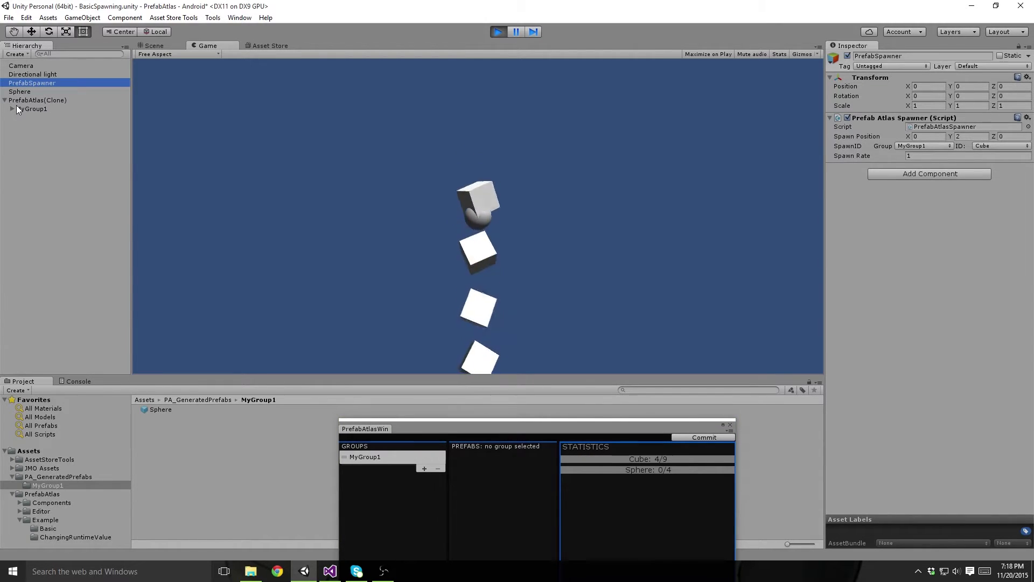
pyautogui.click(14, 109)
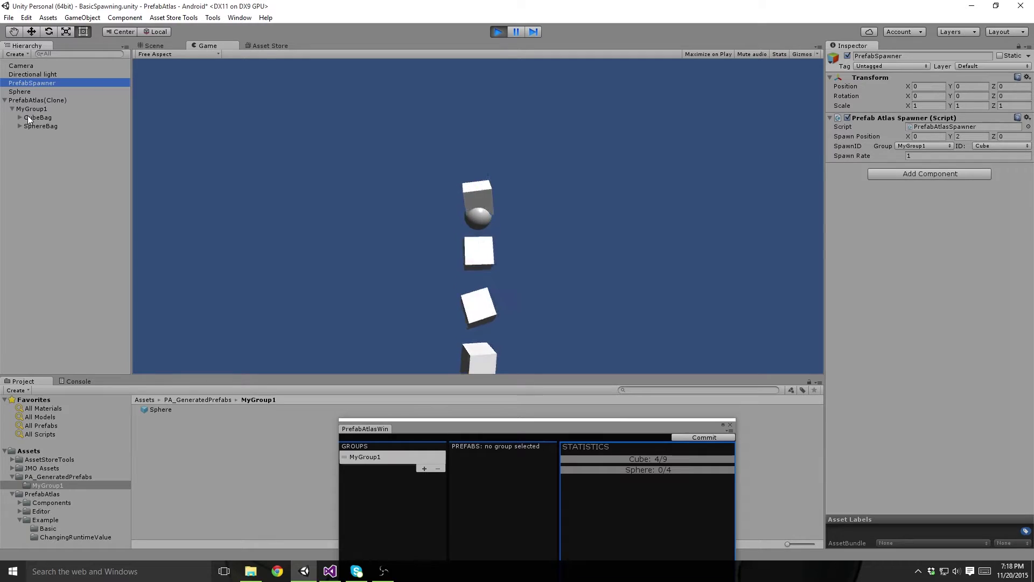
pyautogui.click(20, 117)
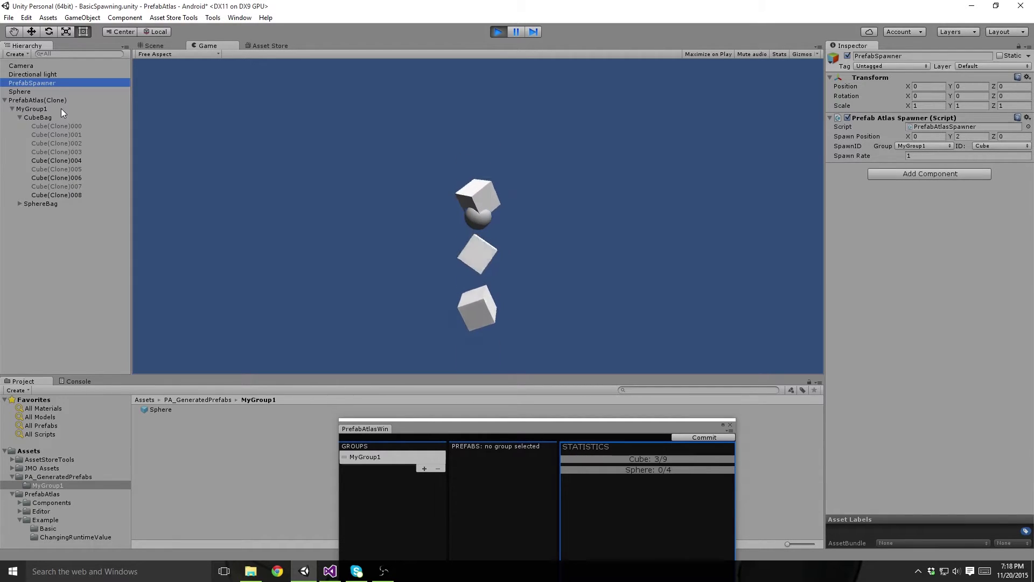
pyautogui.click(65, 126)
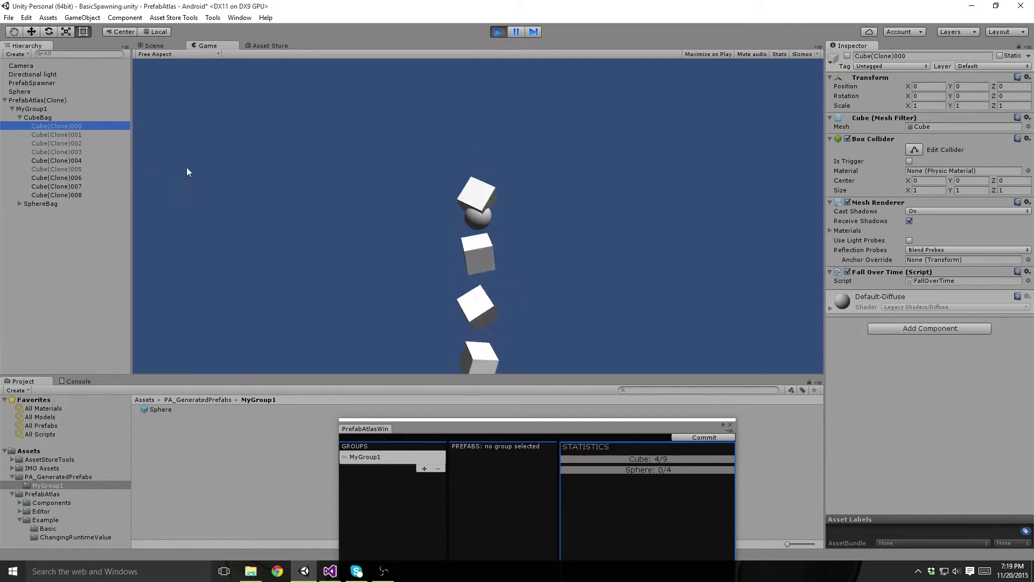
pyautogui.click(64, 151)
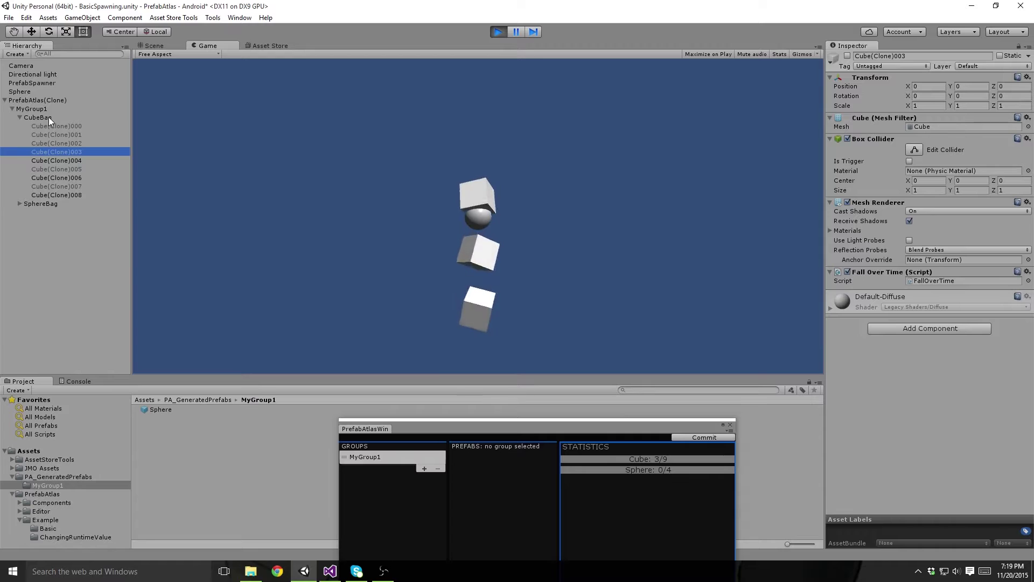
pyautogui.click(44, 82)
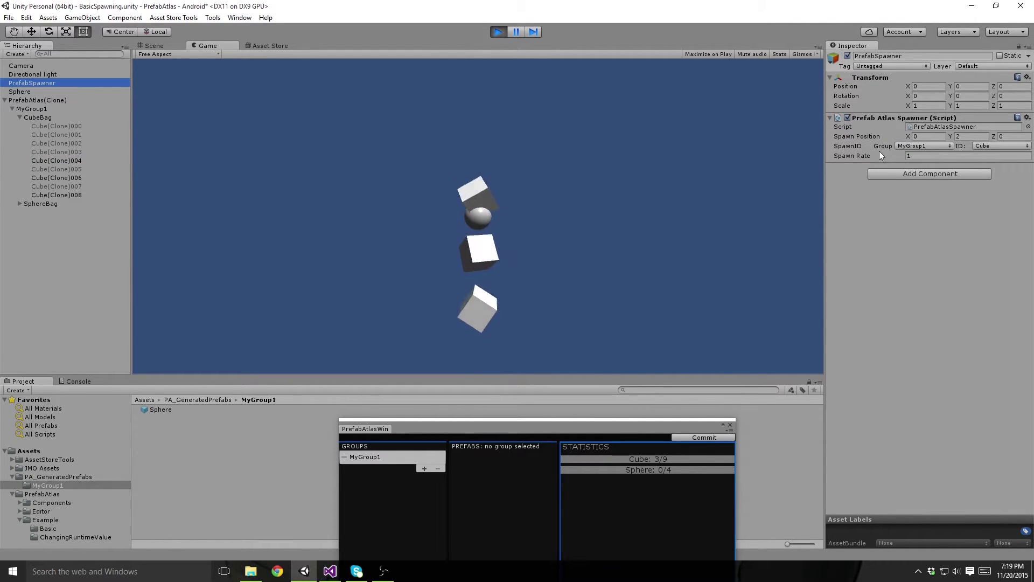
pyautogui.click(915, 156)
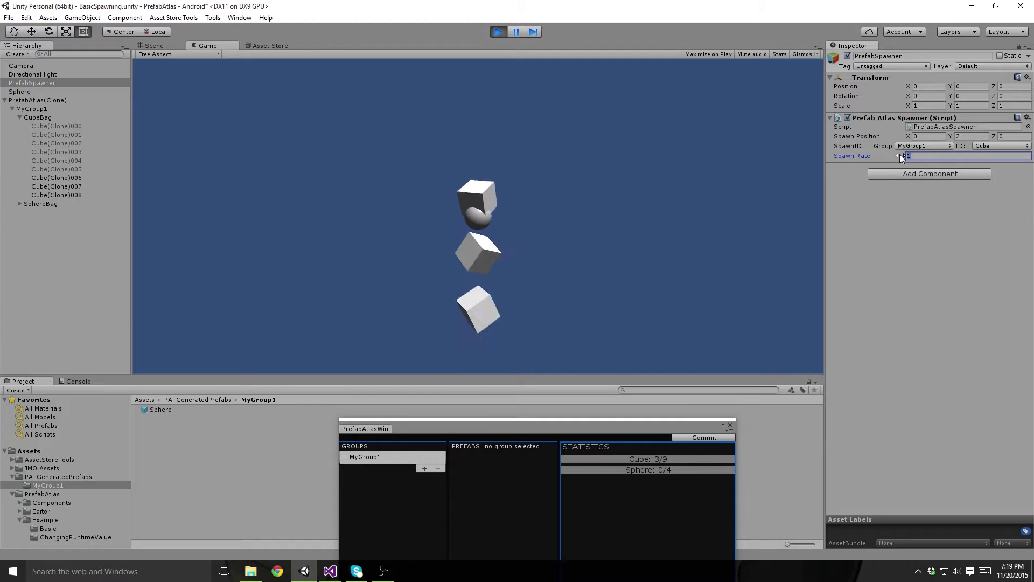
pyautogui.click(518, 32)
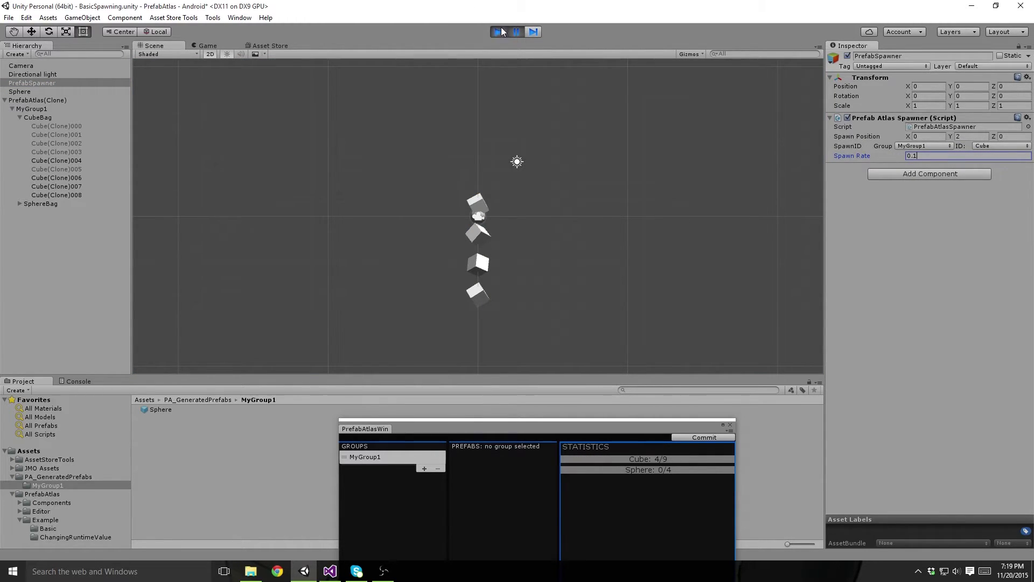
pyautogui.click(519, 32)
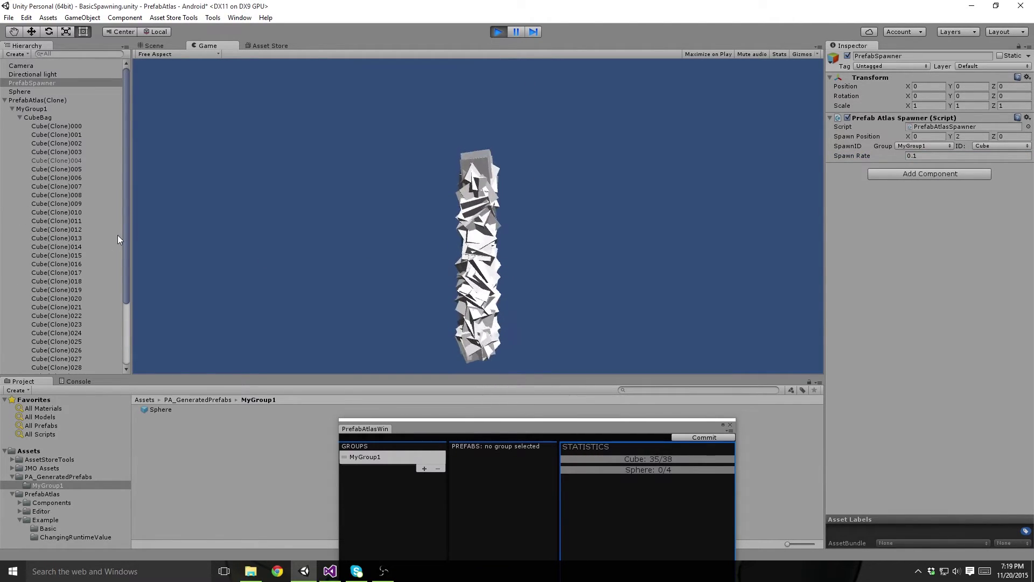
pyautogui.scroll(-5, 103, 236)
pyautogui.scroll(-1, 105, 233)
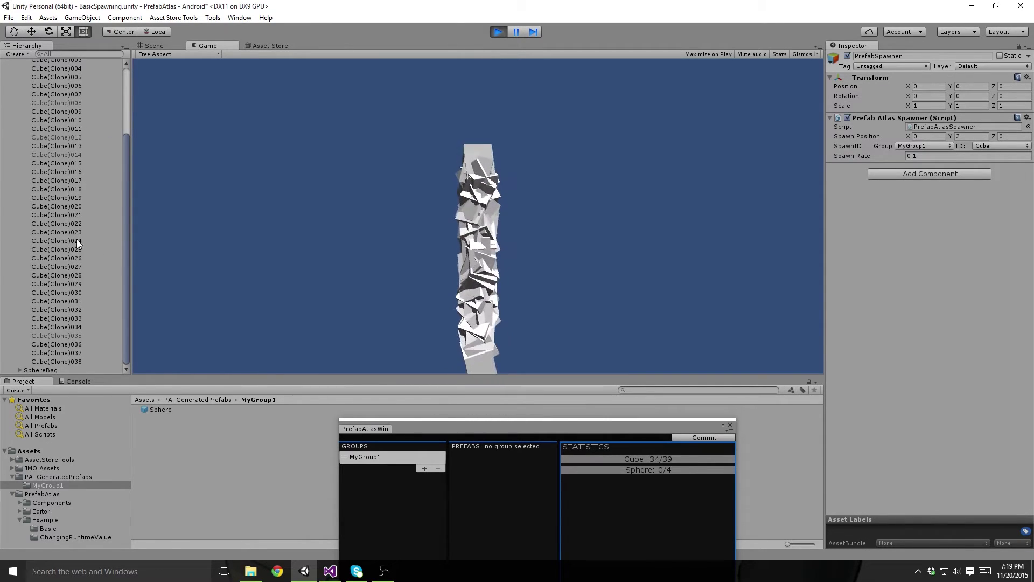
pyautogui.scroll(6, 76, 237)
pyautogui.scroll(-5, 76, 231)
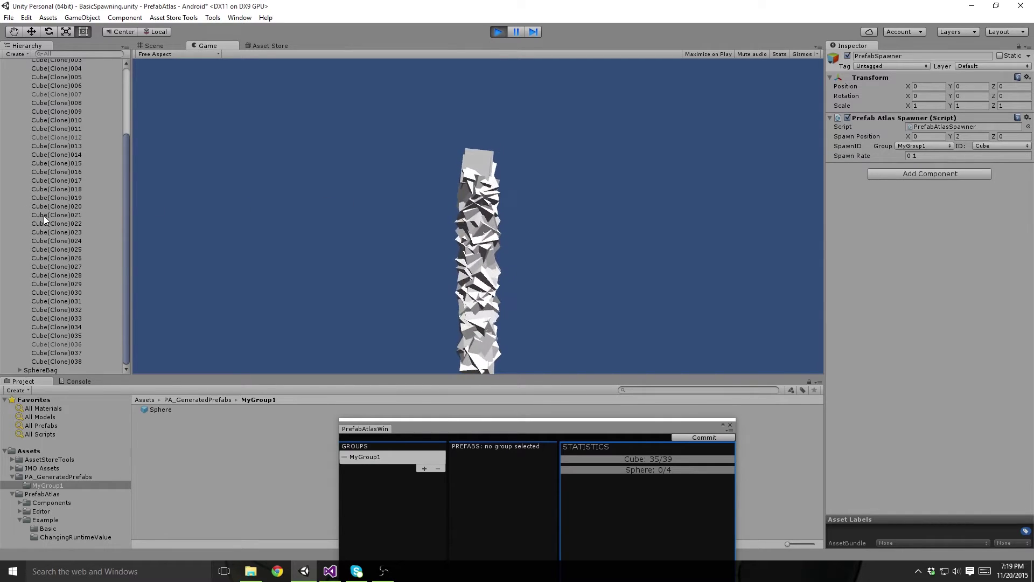
pyautogui.scroll(2, 33, 273)
pyautogui.scroll(3, 33, 273)
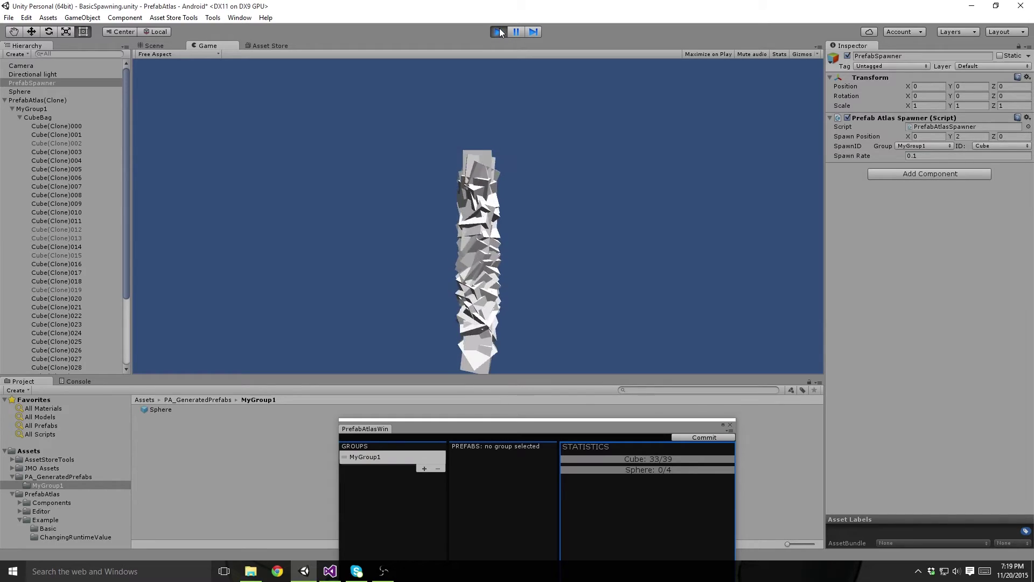
# Position the PrefabAtlasWin pool statistics window over the Game view
pyautogui.moveTo(538, 431); pyautogui.dragTo(582, 148)
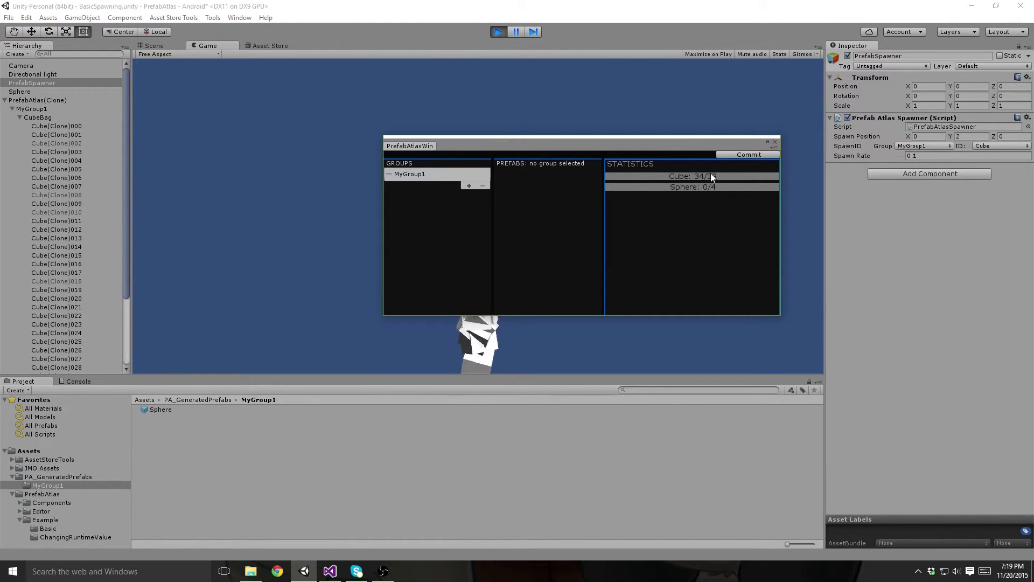
pyautogui.moveTo(646, 147); pyautogui.dragTo(614, 173)
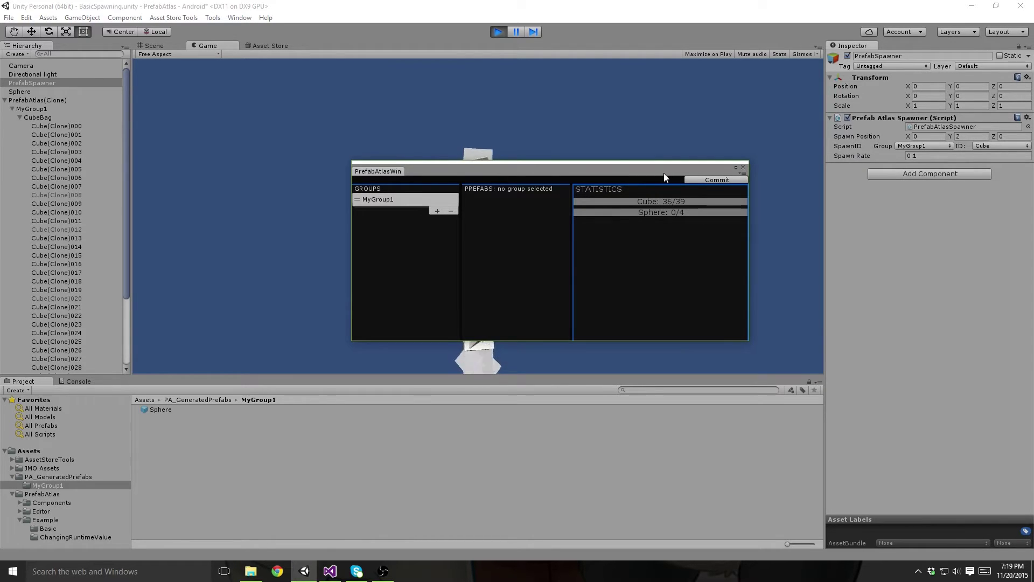
pyautogui.moveTo(664, 173); pyautogui.dragTo(650, 194)
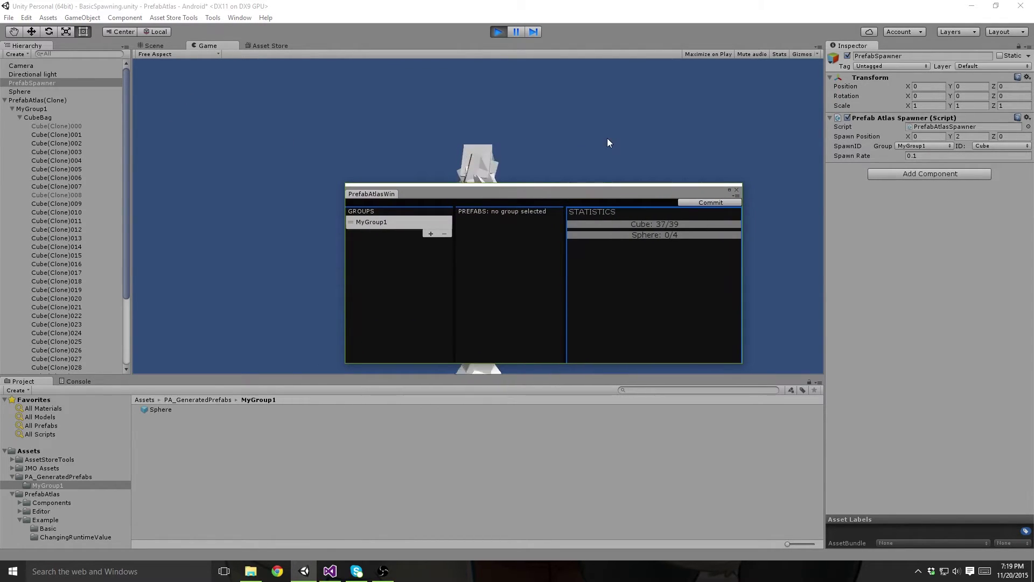
# Switch the running spawner's ID from Cube to Sphere
pyautogui.click(1003, 144)
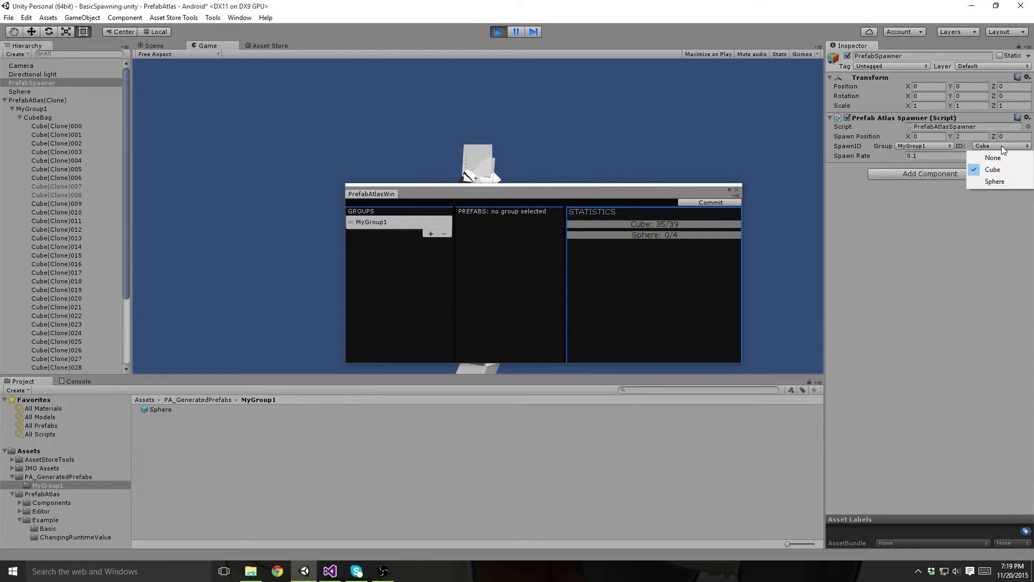
pyautogui.click(995, 176)
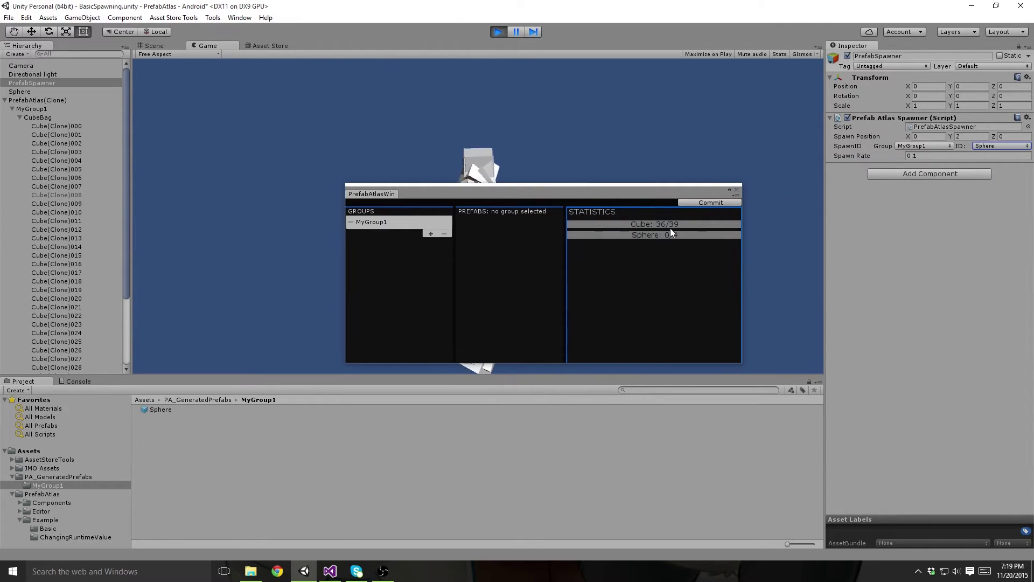
pyautogui.moveTo(500, 194); pyautogui.dragTo(465, 211)
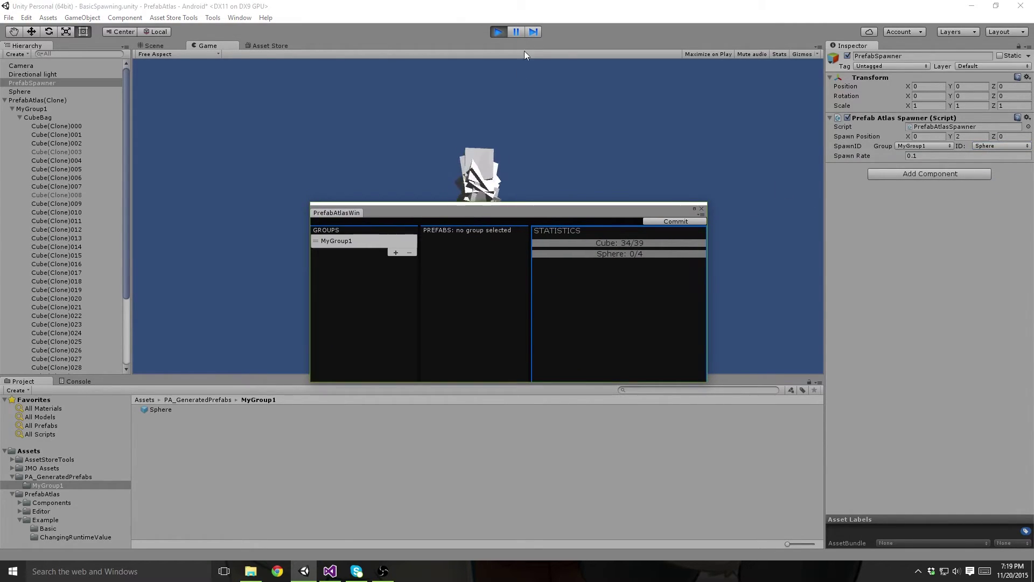
# Bring up PrefabAtlasSpawner.cs in Visual Studio and review its container field and OnEnable code
pyautogui.click(330, 571)
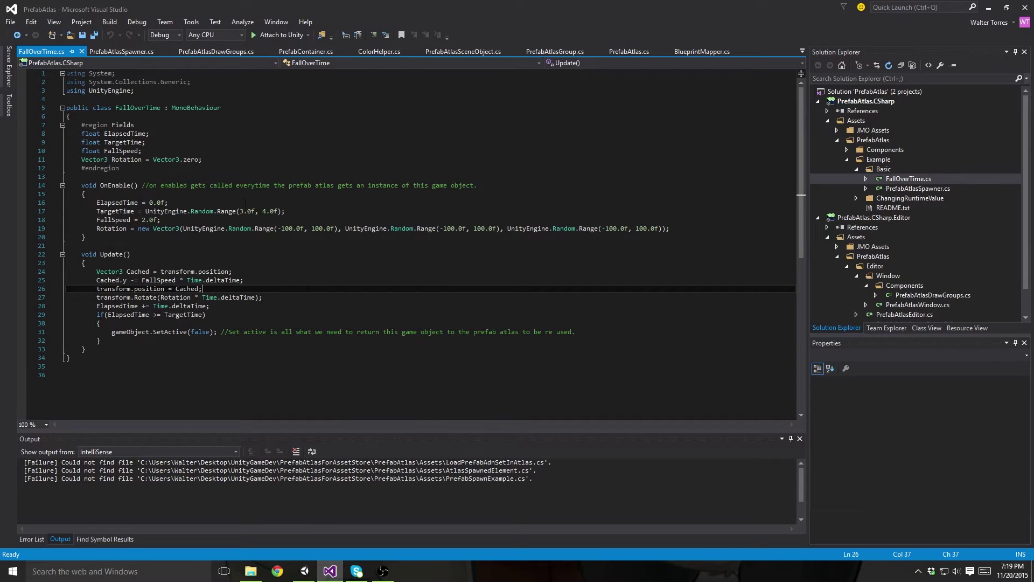
pyautogui.click(112, 51)
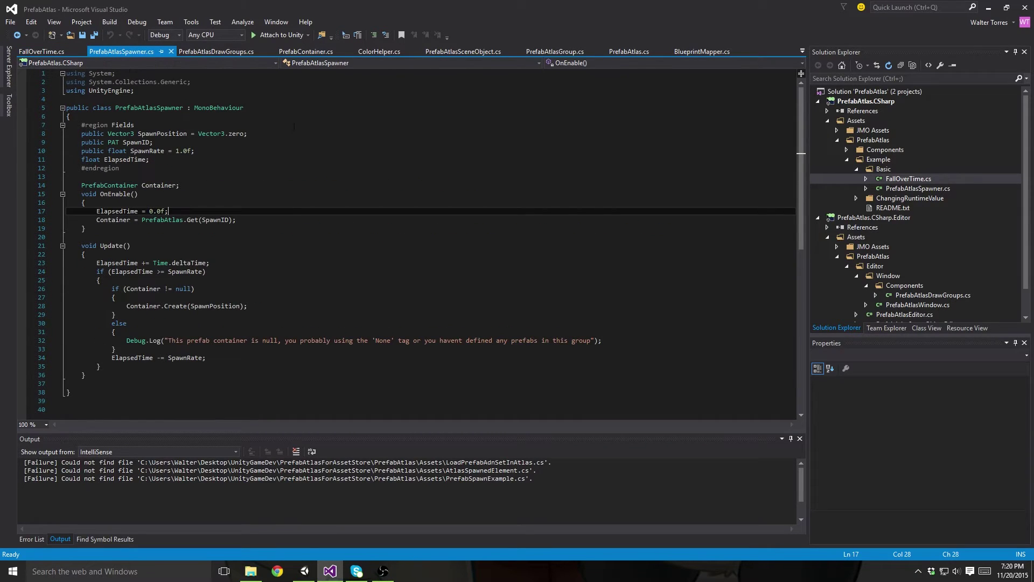
pyautogui.moveTo(81, 182); pyautogui.dragTo(86, 228)
pyautogui.click(259, 211)
# Stop the running game in Unity, then return to the spawner script
pyautogui.hotkey('alt', 'Tab')
pyautogui.click(501, 32)
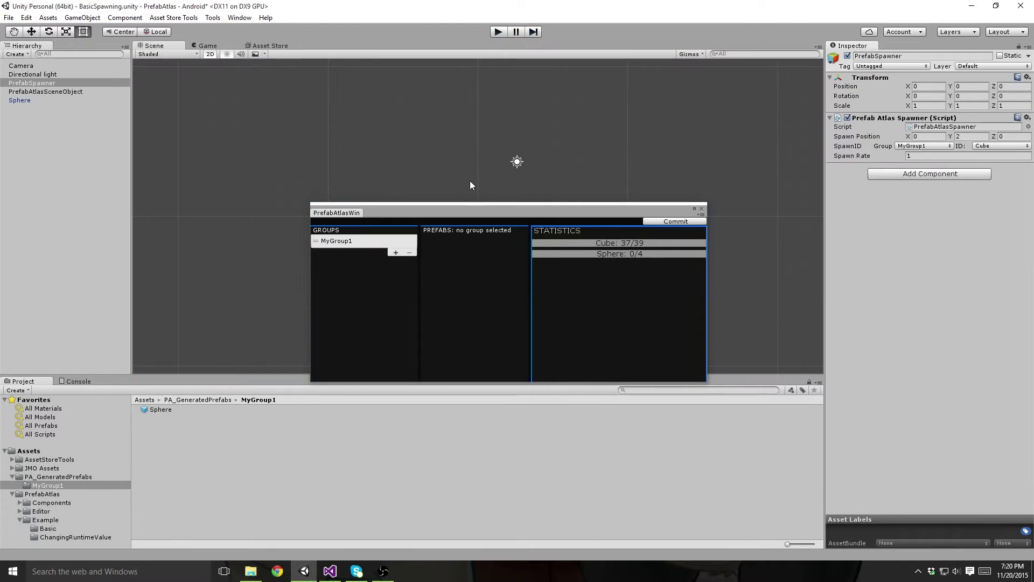
pyautogui.moveTo(481, 214); pyautogui.dragTo(413, 165)
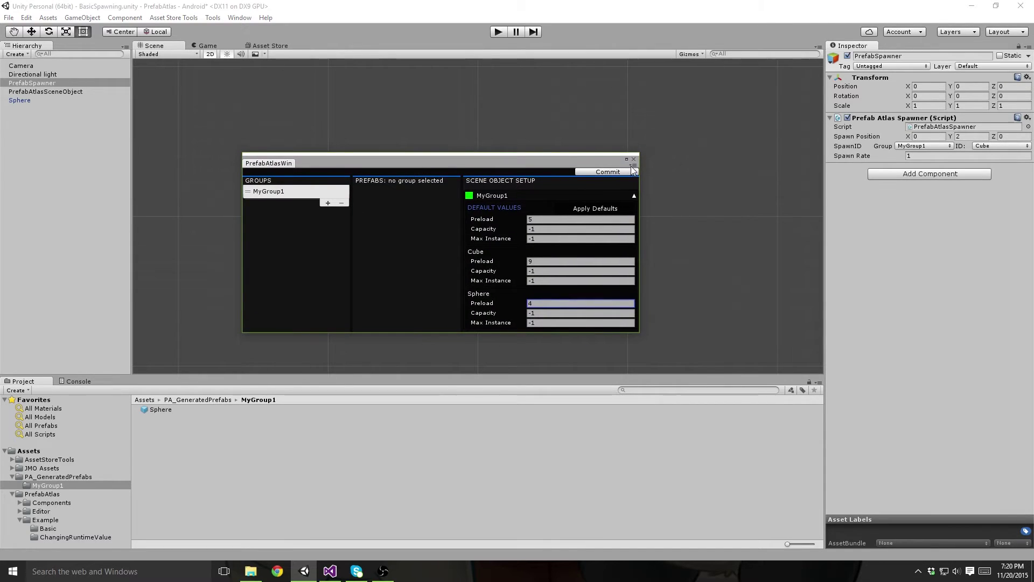
pyautogui.click(330, 571)
pyautogui.click(237, 175)
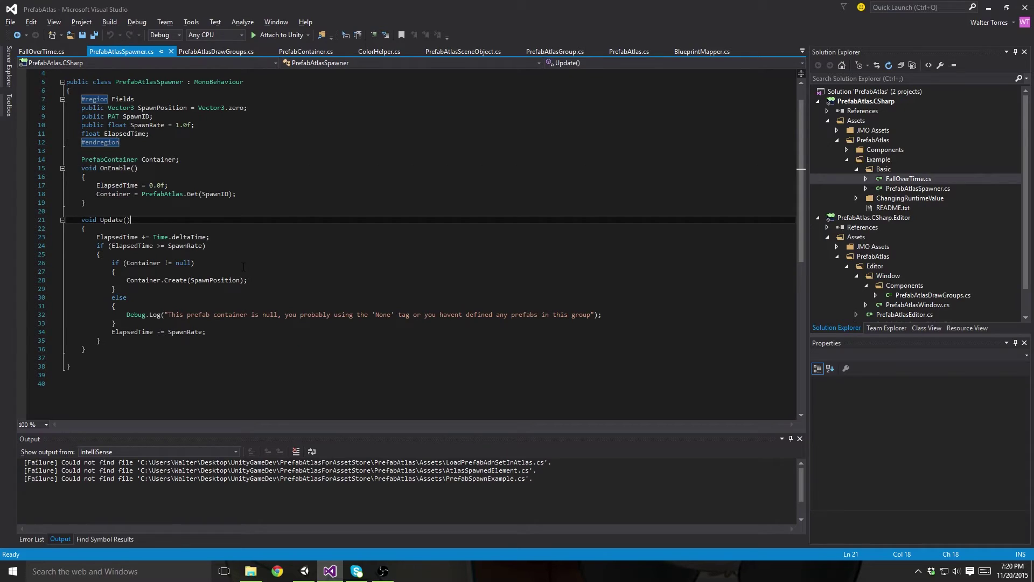
pyautogui.click(132, 246)
# Comment out the Container Get line 18 and open a new line inside the if block
pyautogui.click(98, 220)
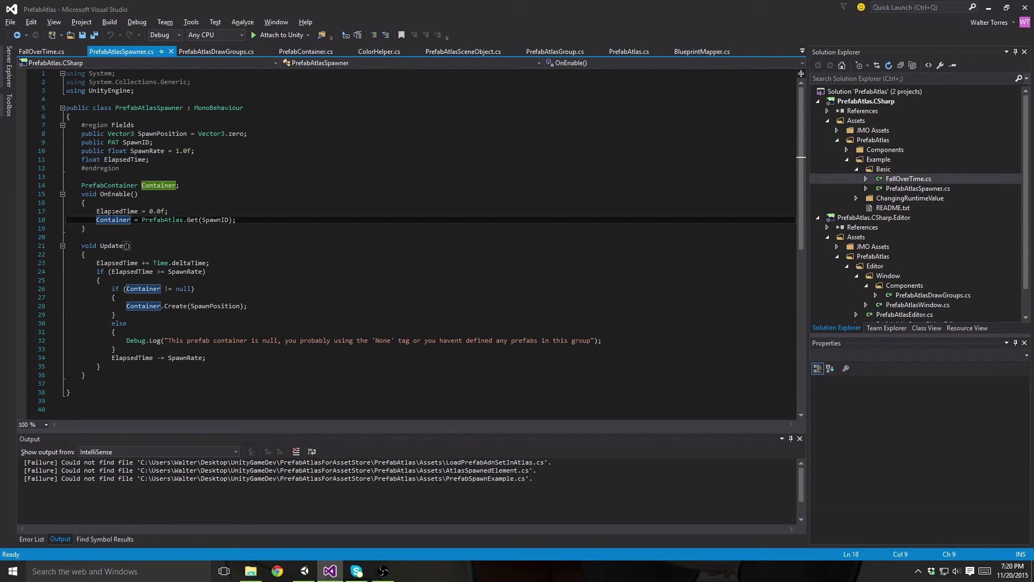
pyautogui.write('//')
pyautogui.click(127, 305)
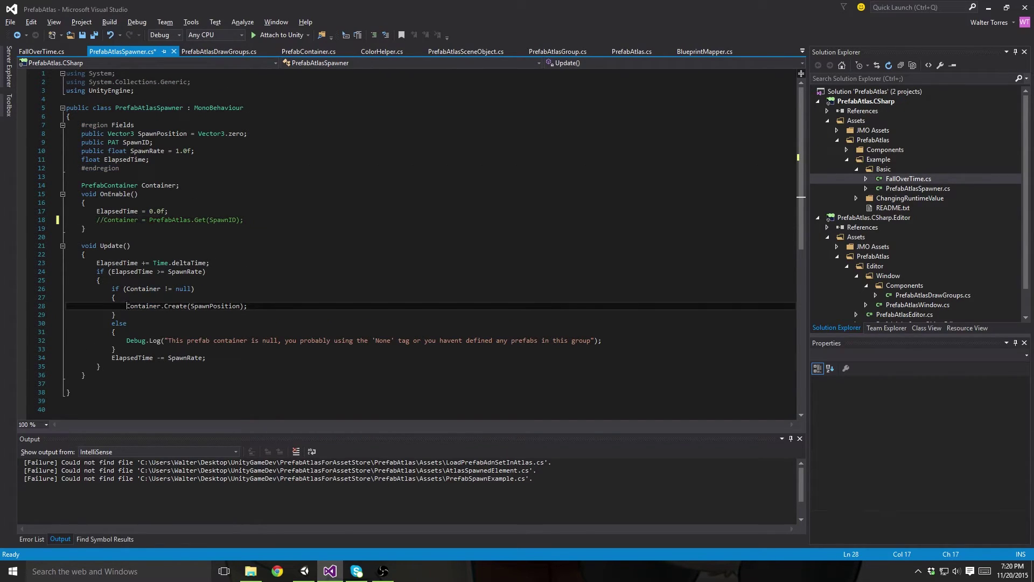
pyautogui.click(231, 287)
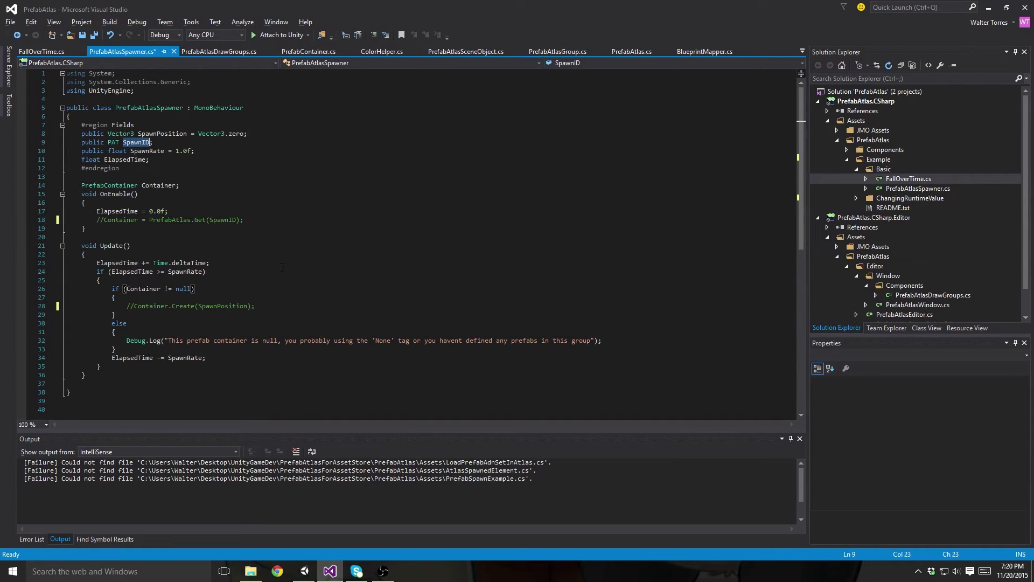
pyautogui.click(194, 297)
pyautogui.press('Return')
# Write PrefabAtlas.Spawn with SpawnID as its first argument using IntelliSense
pyautogui.write('prefabv')
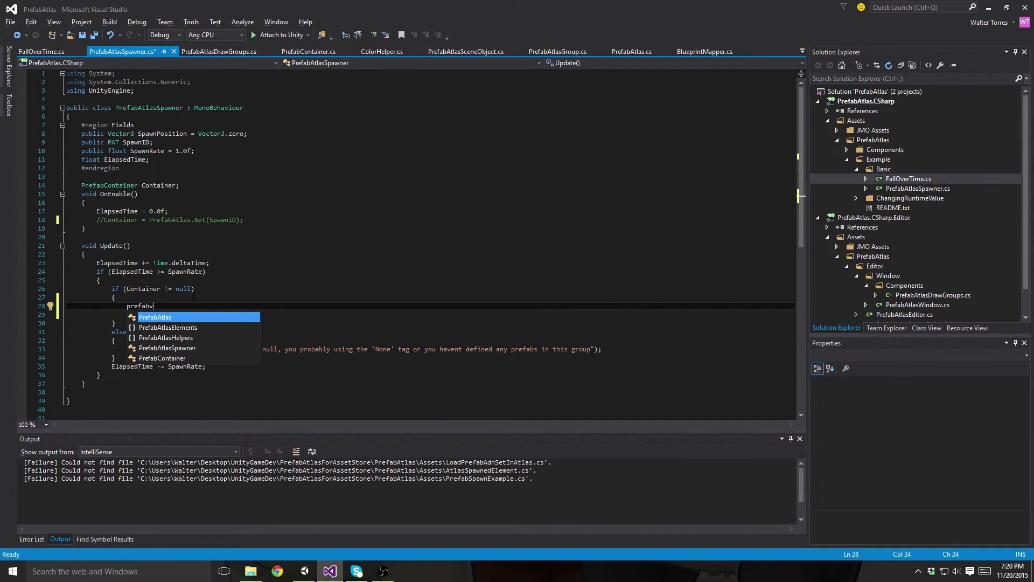
pyautogui.press('Tab')
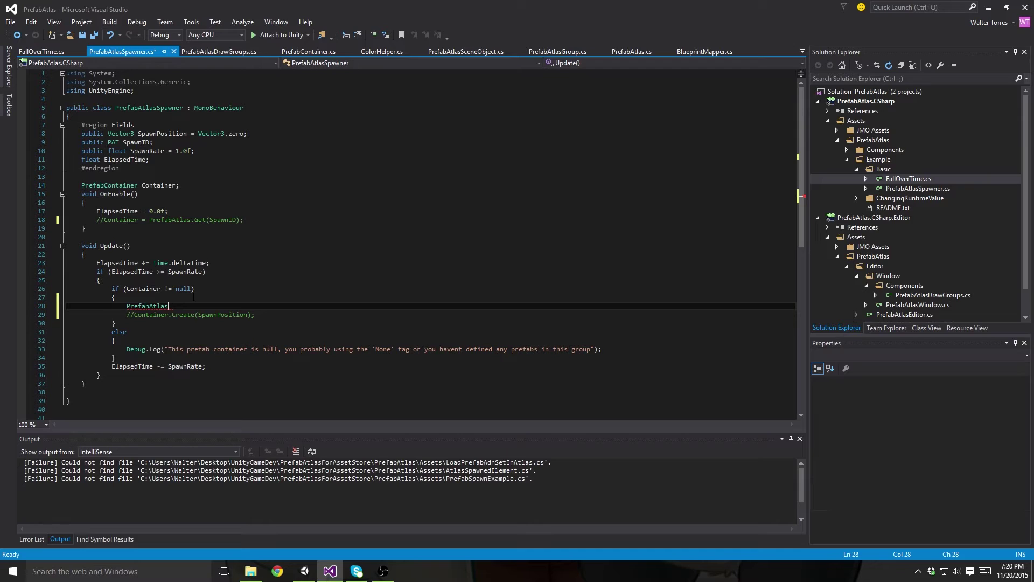
pyautogui.write('.spaw')
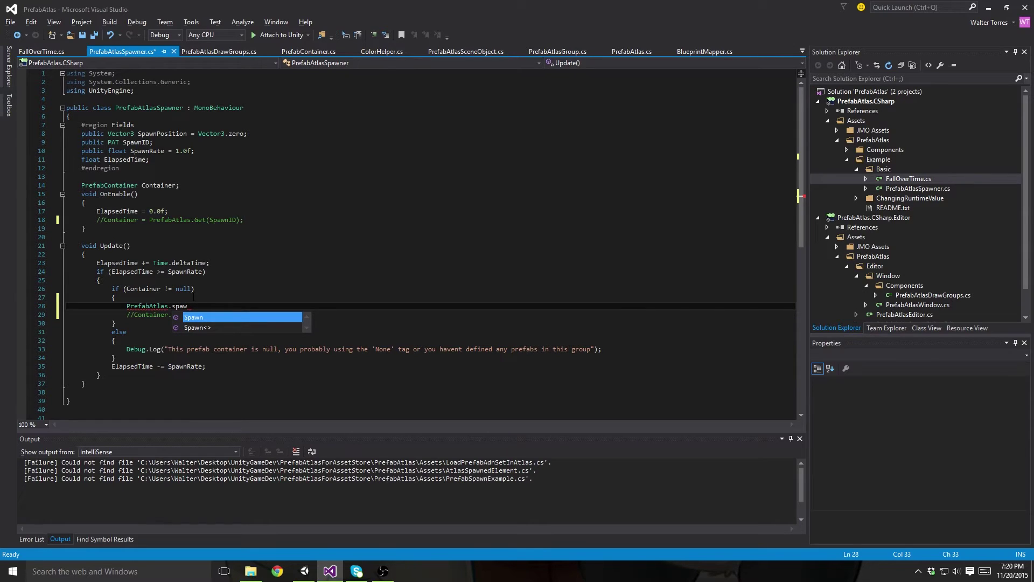
pyautogui.press('Tab')
pyautogui.write('(')
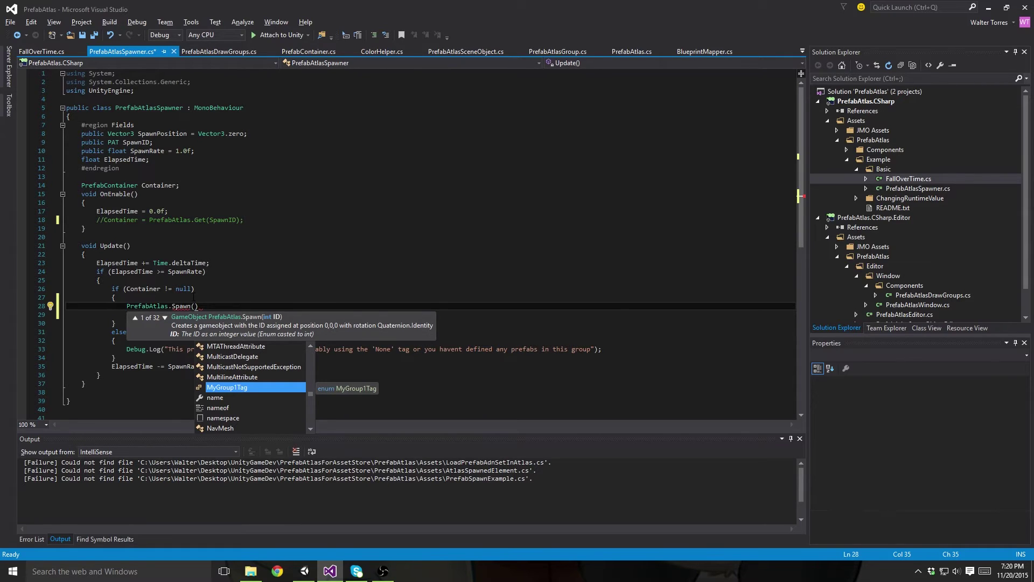
pyautogui.press('Tab')
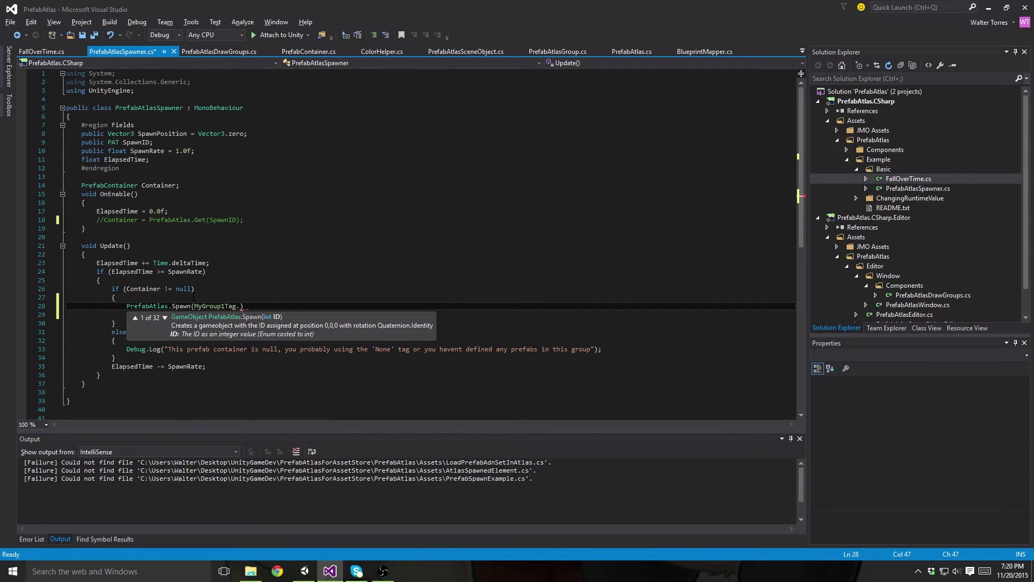
pyautogui.press('Down')
pyautogui.write('Spawn')
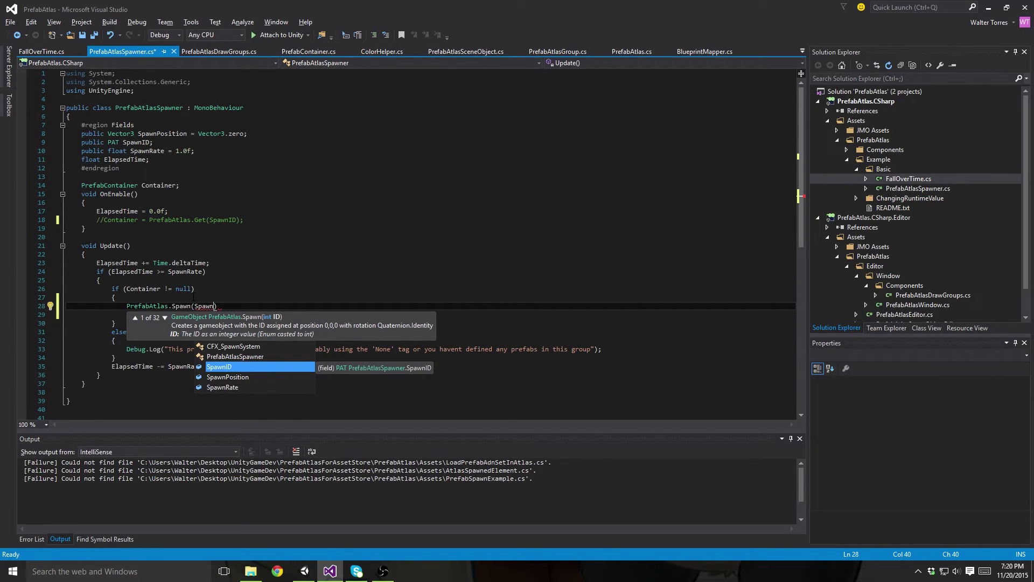
pyautogui.press('Tab')
pyautogui.write(')')
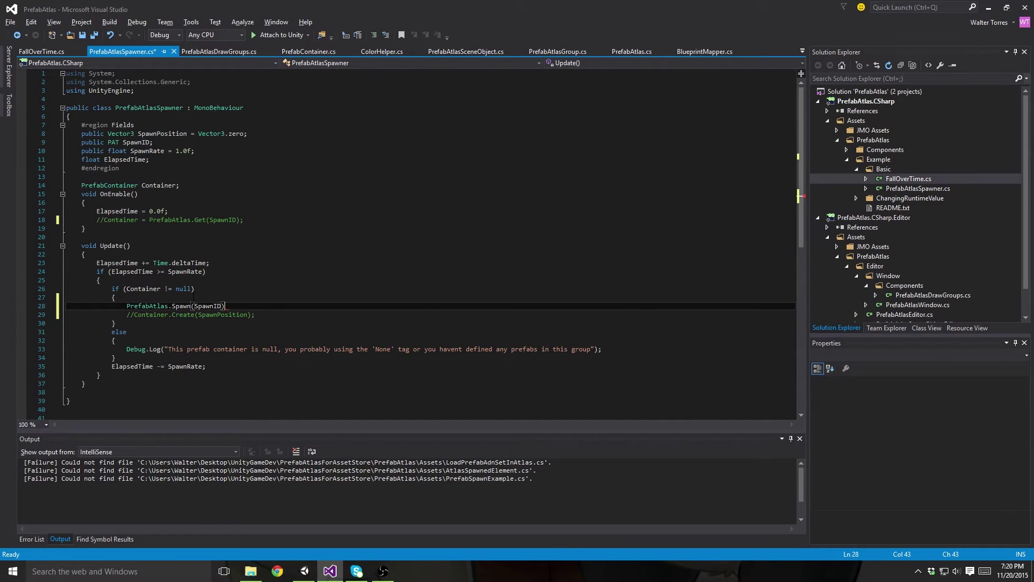
pyautogui.press('BackSpace')
pyautogui.write(',')
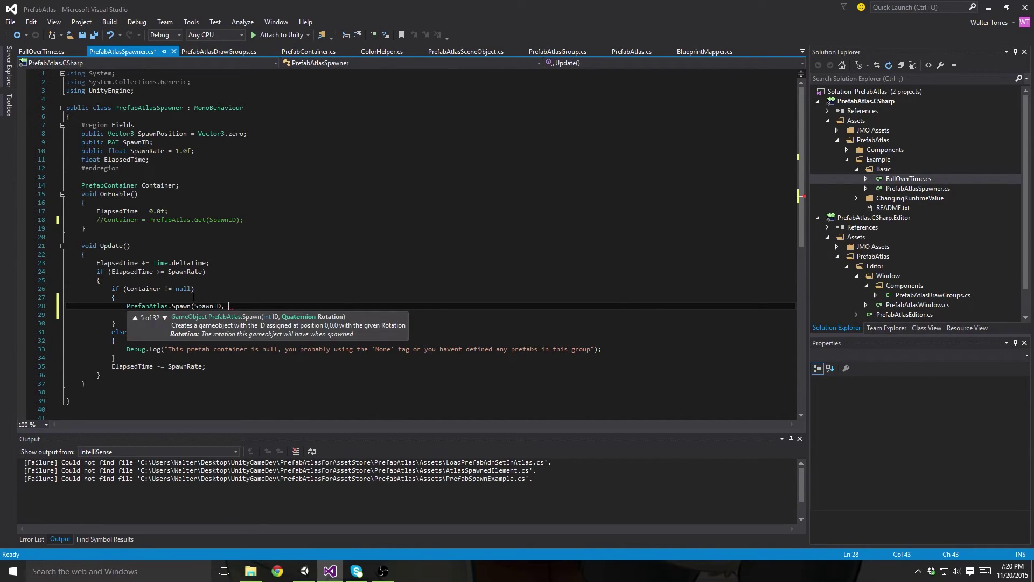
# Pass SpawnPosition as the second Spawn argument, close the call, and save all files
pyautogui.press('Down')
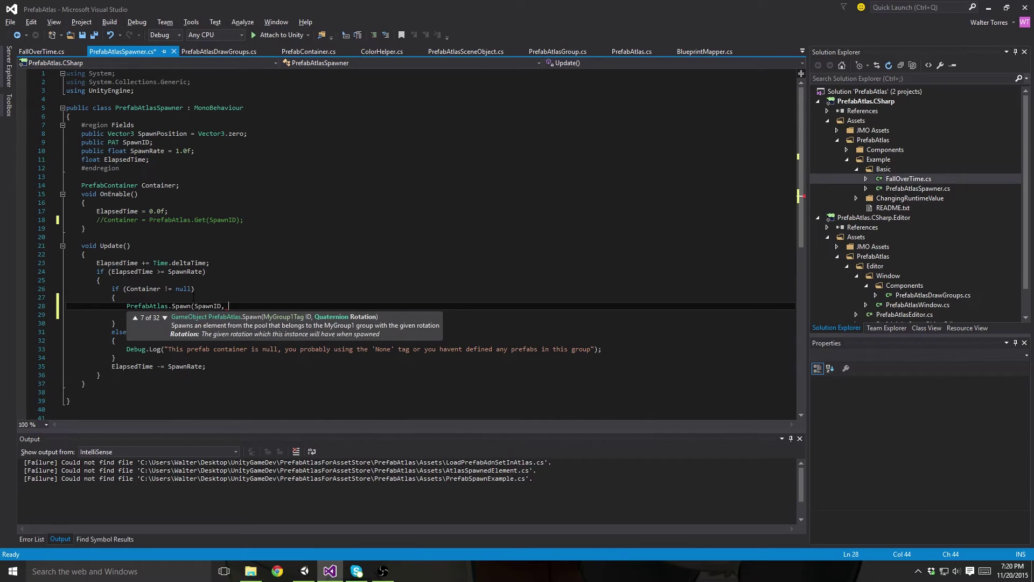
pyautogui.press('Down')
pyautogui.press('Up')
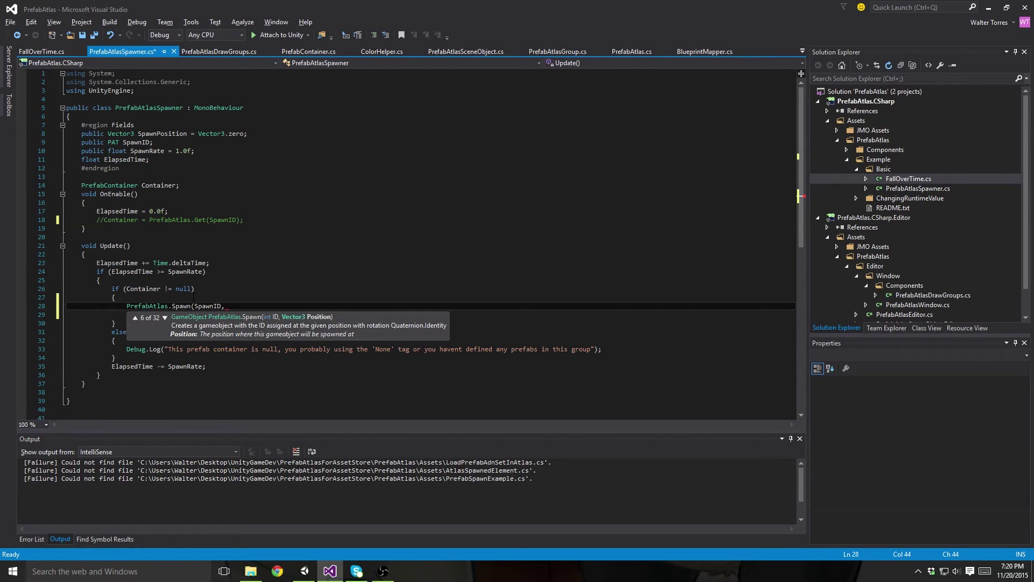
pyautogui.write('spawn')
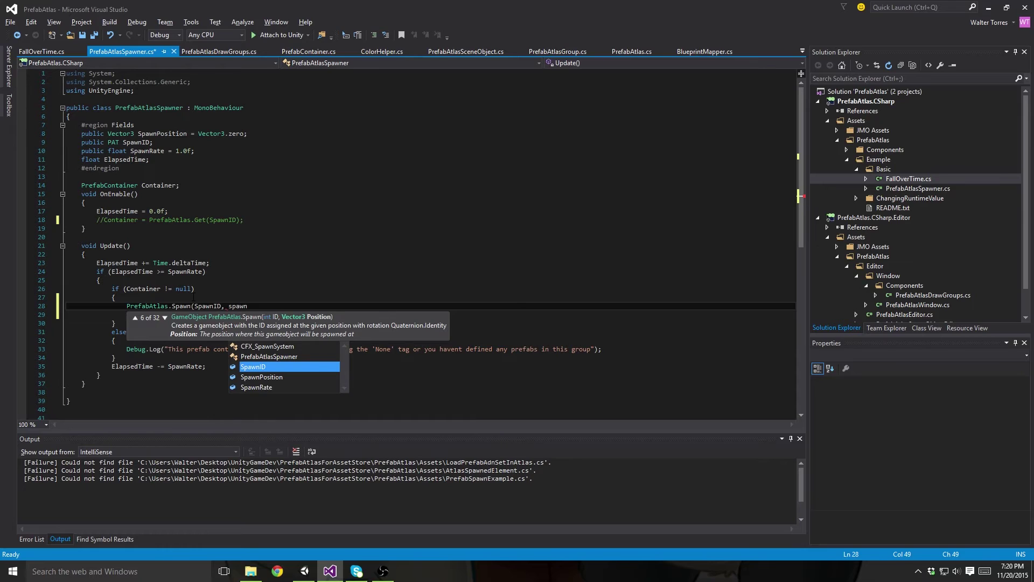
pyautogui.press('Down')
pyautogui.press('Tab')
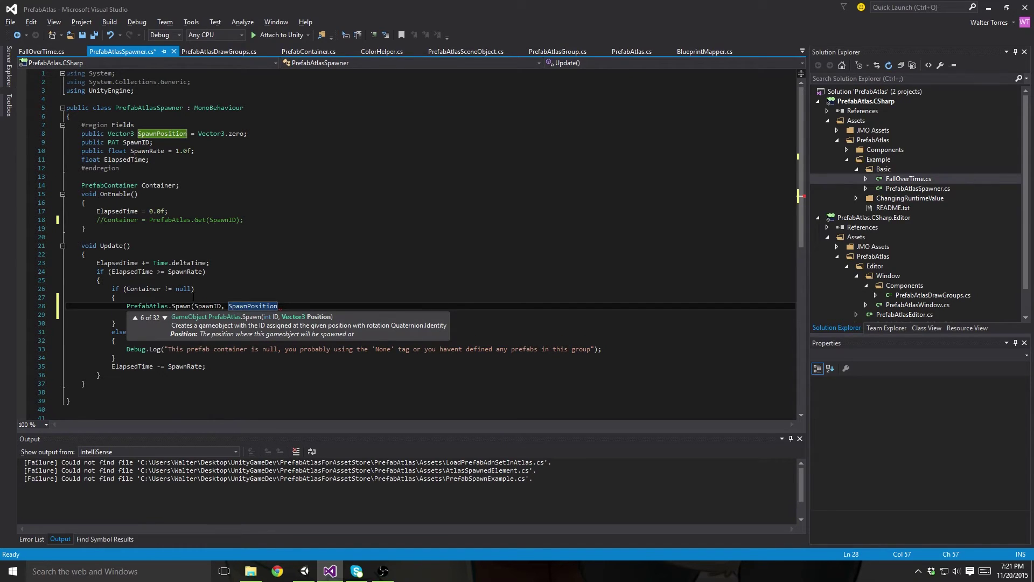
pyautogui.write(');')
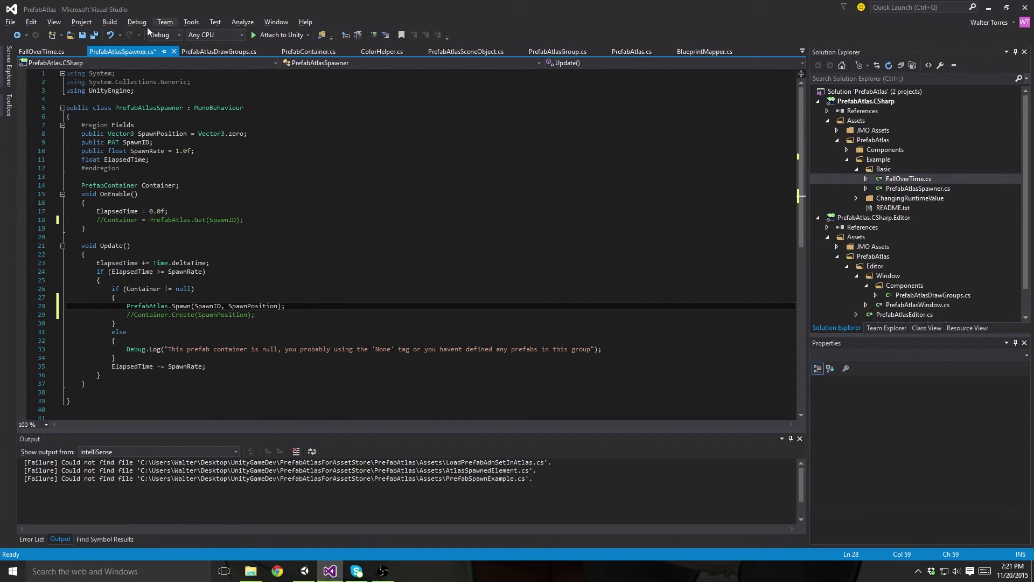
pyautogui.click(95, 34)
pyautogui.click(215, 254)
pyautogui.click(284, 298)
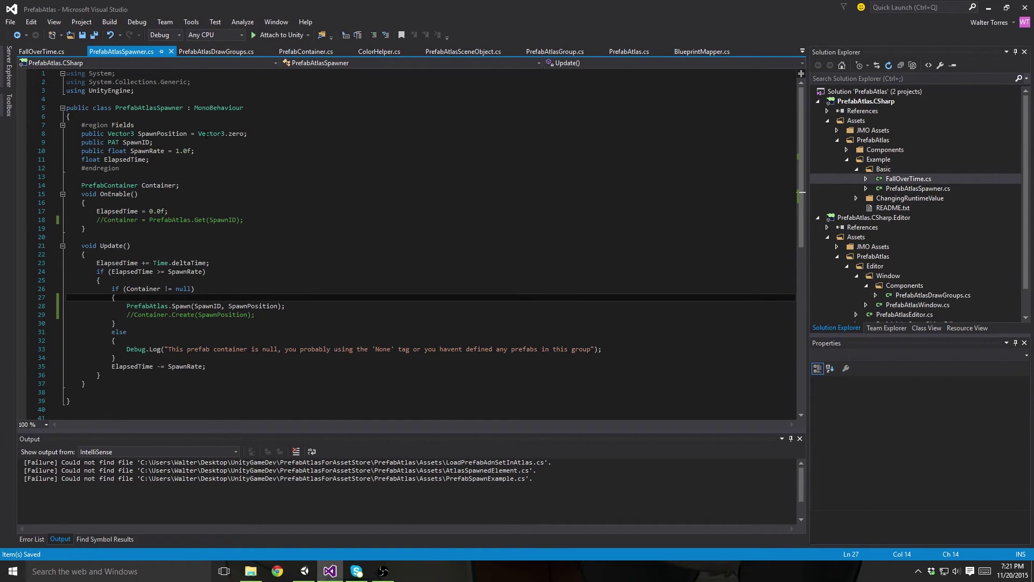
# Test-run the scene with the PrefabAtlasWin window moved aside, then stop and return to the script
pyautogui.hotkey('alt', 'Tab')
pyautogui.moveTo(506, 170); pyautogui.dragTo(553, 207)
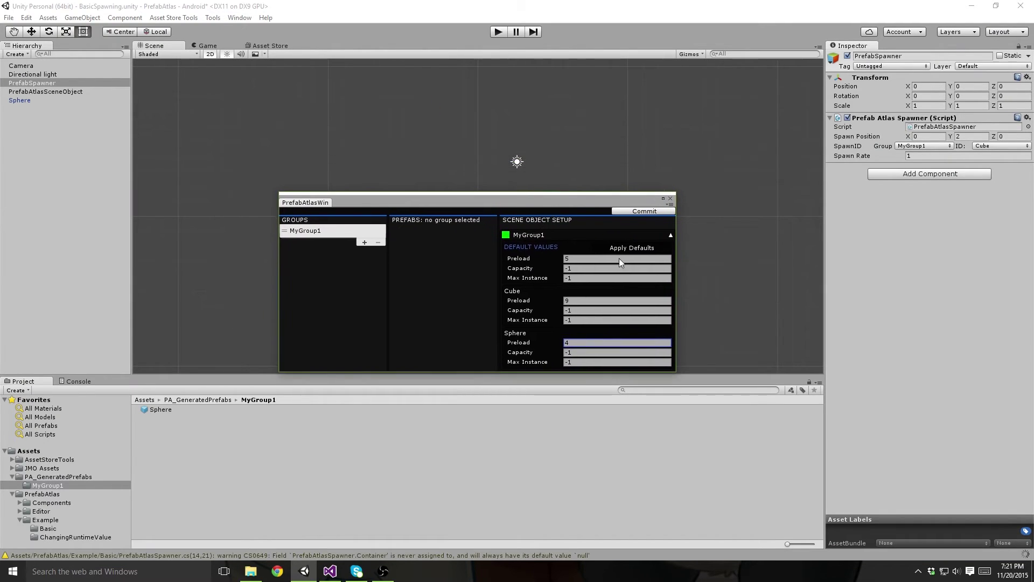
pyautogui.click(498, 32)
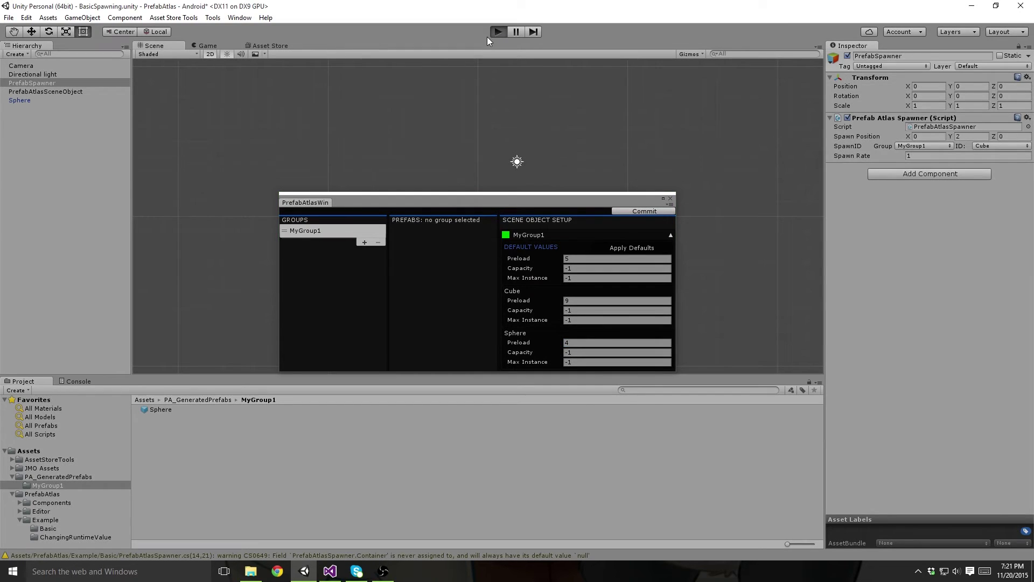
pyautogui.moveTo(412, 202)
pyautogui.mouseDown()
pyautogui.moveTo(279, 251)
pyautogui.moveTo(302, 312)
pyautogui.moveTo(322, 331)
pyautogui.mouseUp()
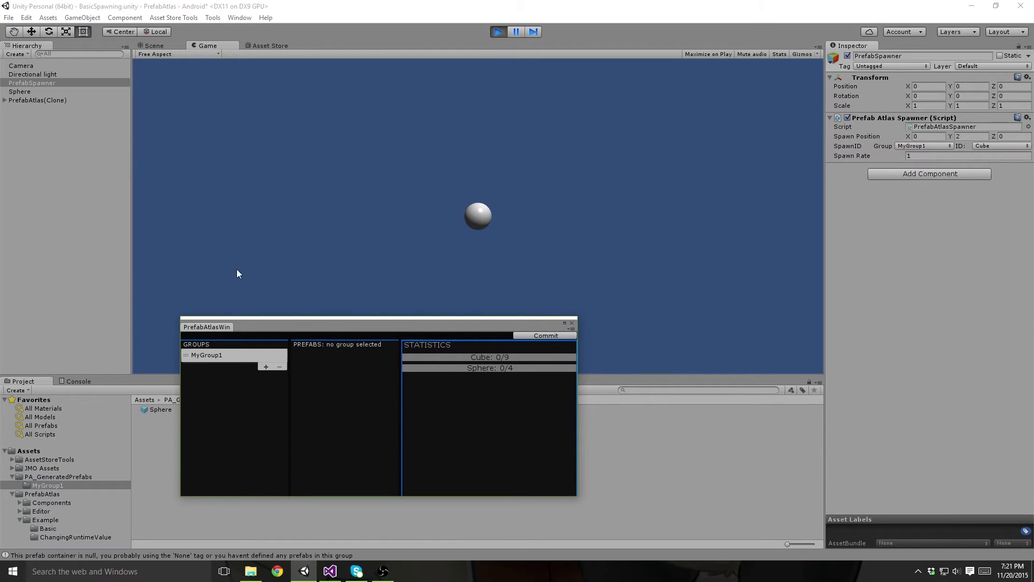
pyautogui.click(500, 32)
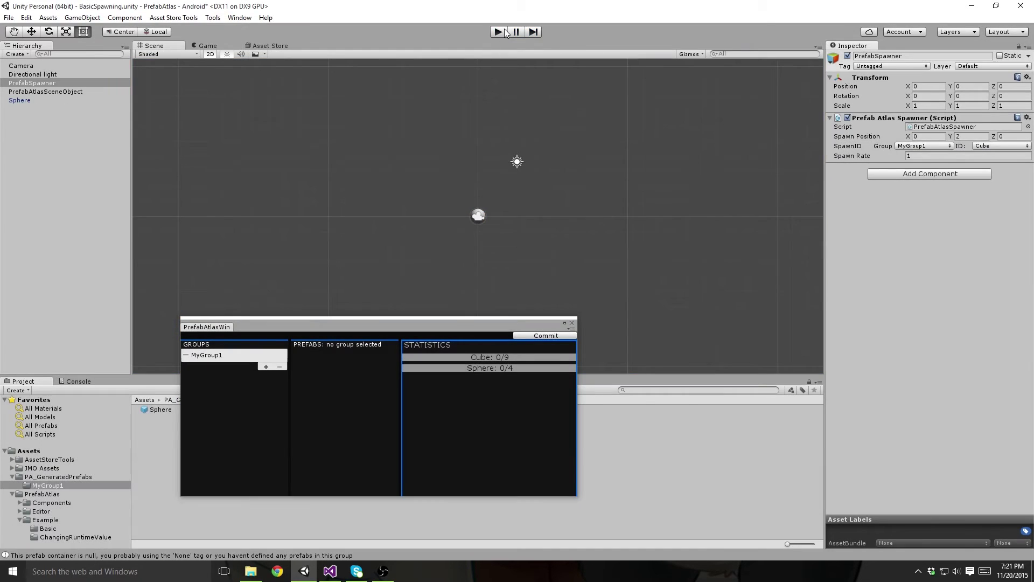
pyautogui.hotkey('alt', 'Tab')
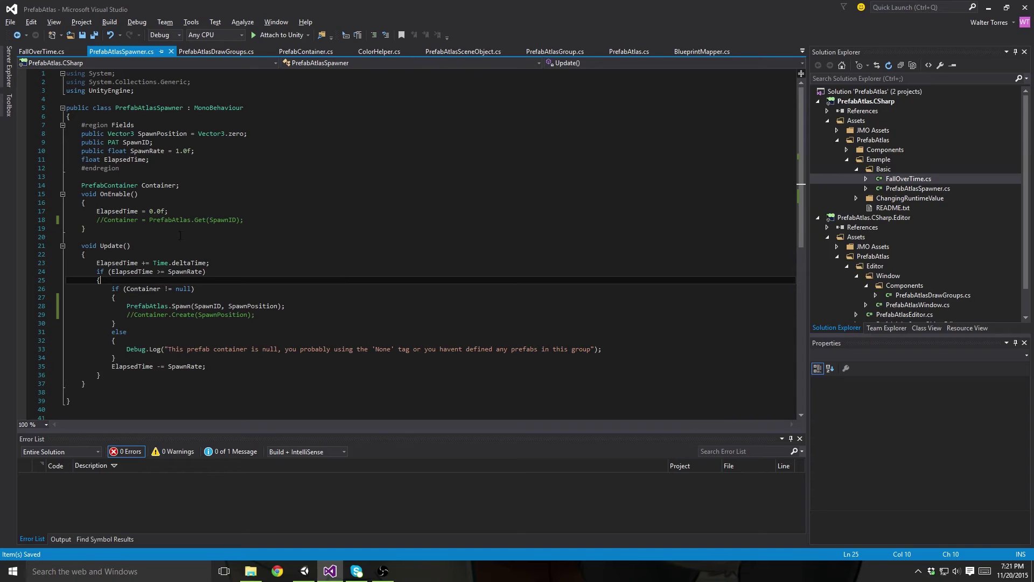
# Comment out the null-container if line and its opening brace in Update()
pyautogui.click(200, 178)
pyautogui.click(259, 297)
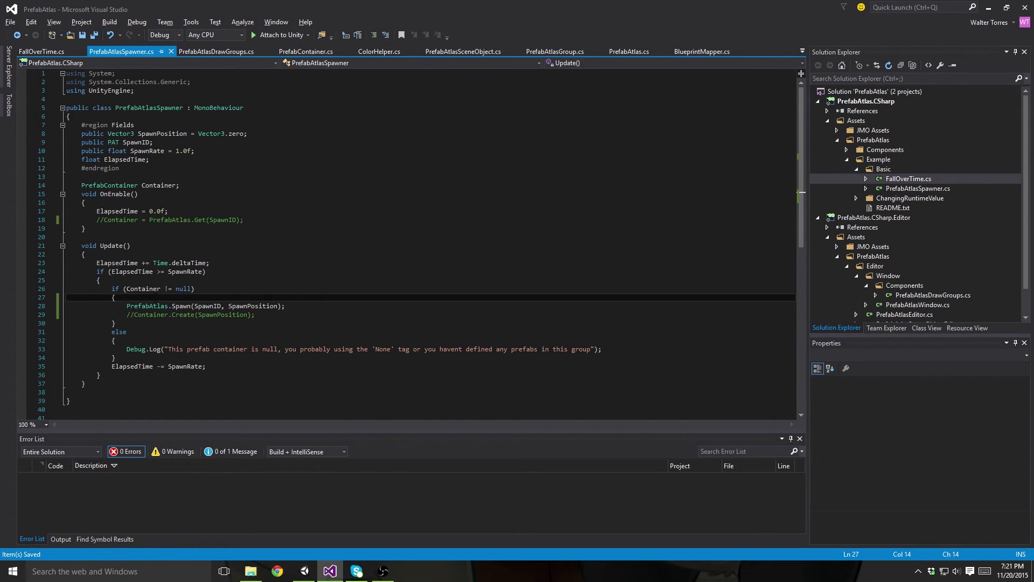
pyautogui.click(108, 289)
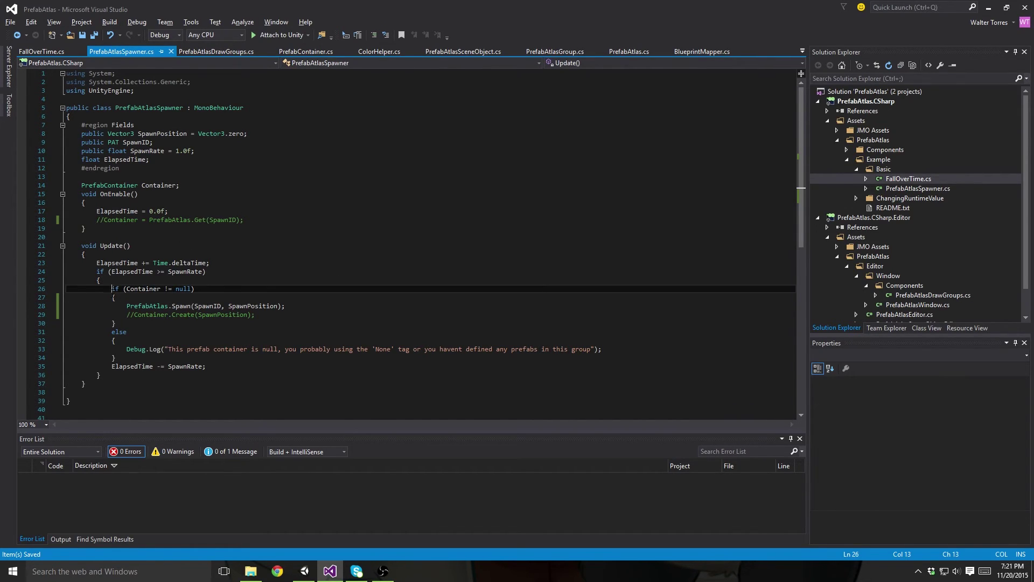
pyautogui.moveTo(112, 288); pyautogui.dragTo(115, 298)
pyautogui.hotkey('ctrl', 'k')
pyautogui.hotkey('ctrl', 'c')
# Comment out the closing brace, the else branch and the Debug.Log warning line
pyautogui.click(112, 323)
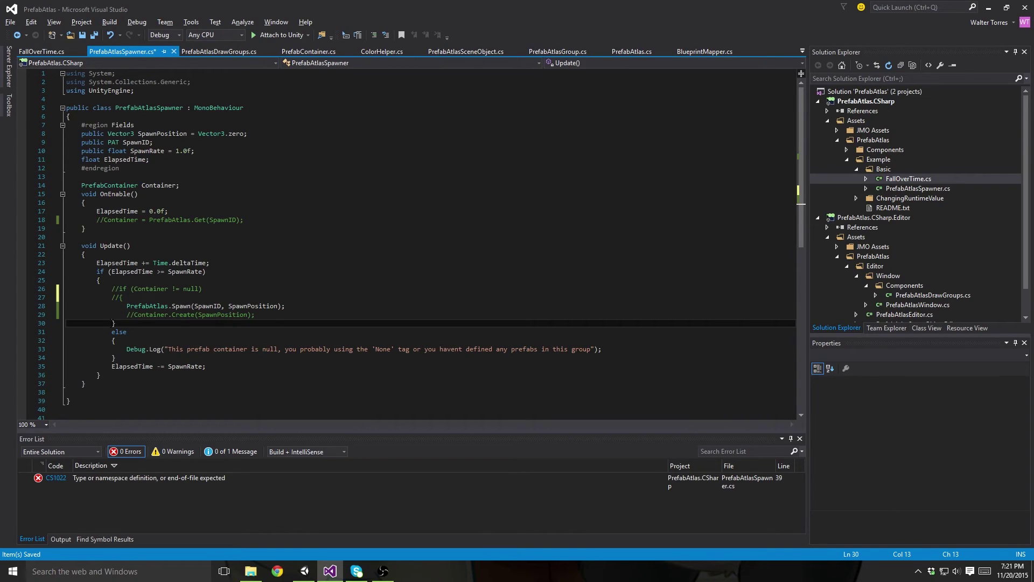
pyautogui.hotkey('ctrl', 'k')
pyautogui.hotkey('ctrl', 'c')
pyautogui.press('Down')
pyautogui.hotkey('ctrl', 'k')
pyautogui.hotkey('ctrl', 'c')
pyautogui.press('Down')
pyautogui.hotkey('ctrl', 'k')
pyautogui.hotkey('ctrl', 'c')
pyautogui.click(126, 349)
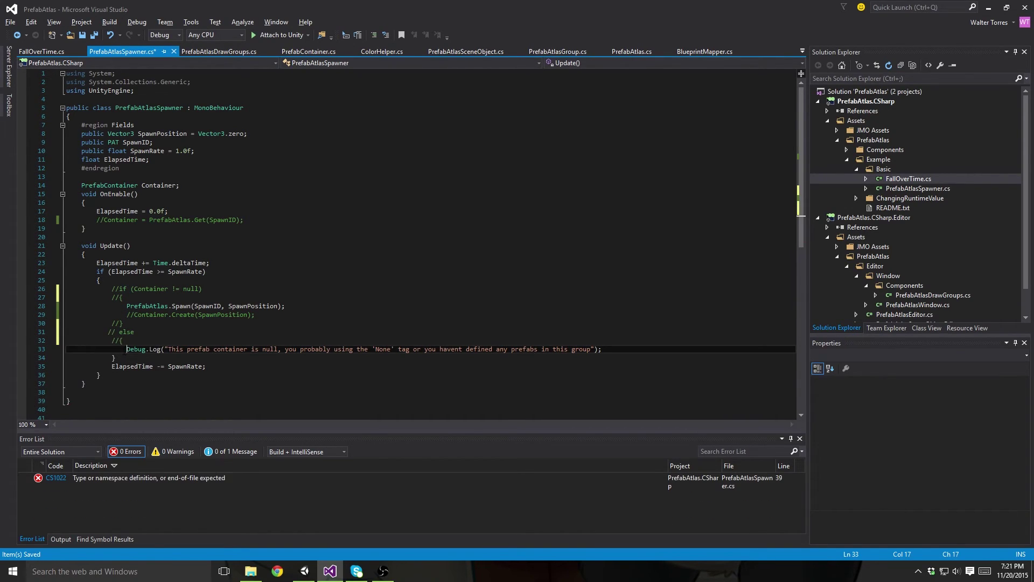
pyautogui.hotkey('ctrl', 'k')
pyautogui.hotkey('ctrl', 'c')
pyautogui.click(113, 356)
# Save the spawner script and switch back to Unity
pyautogui.click(188, 329)
pyautogui.hotkey('ctrl', 's')
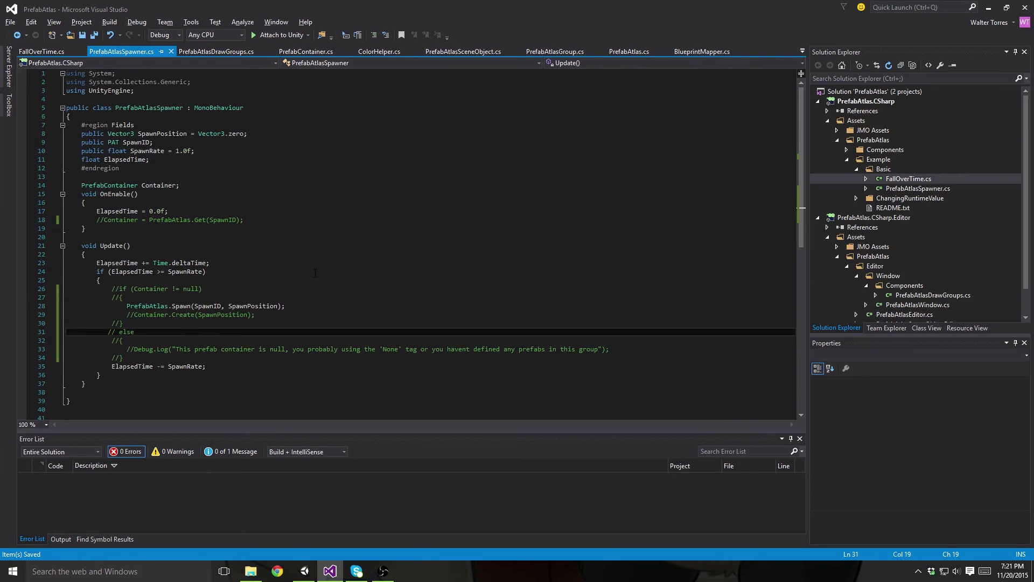
pyautogui.click(199, 272)
pyautogui.scroll(-2, 343, 219)
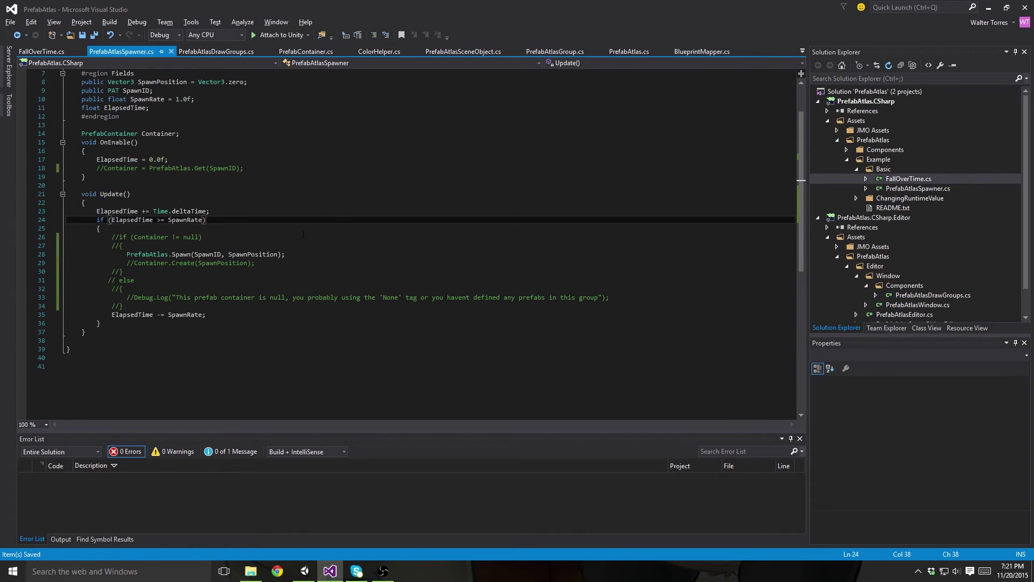
pyautogui.scroll(2, 344, 220)
pyautogui.hotkey('alt', 'Tab')
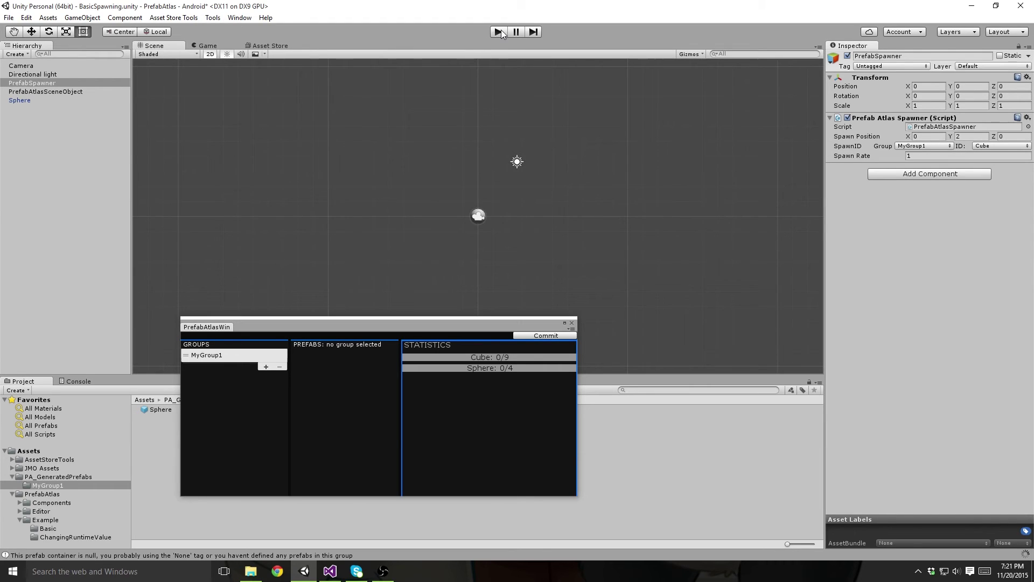
# Delete the stray Sphere, select PrefabSpawner and start Play mode
pyautogui.click(22, 100)
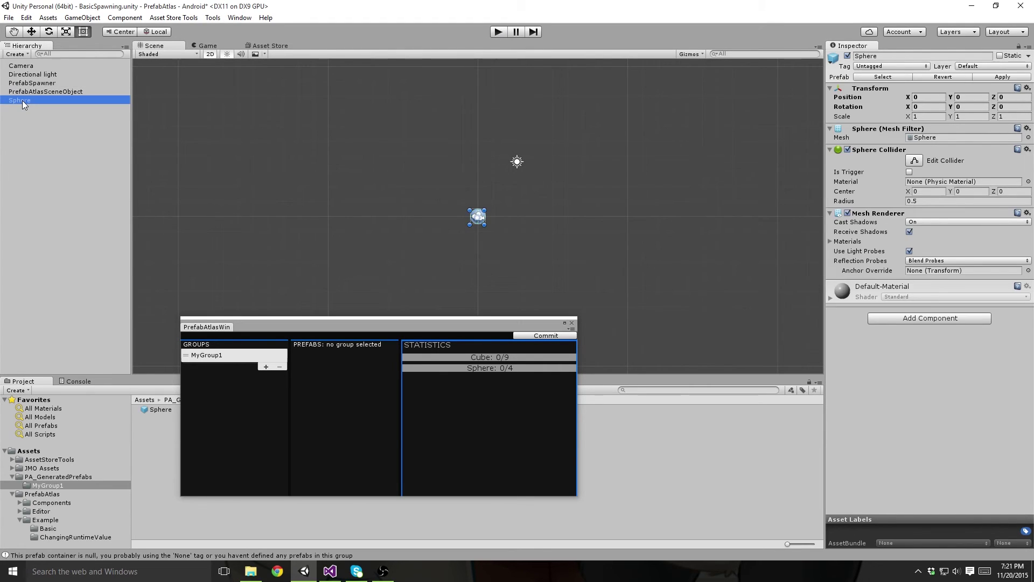
pyautogui.press('Delete')
pyautogui.click(56, 85)
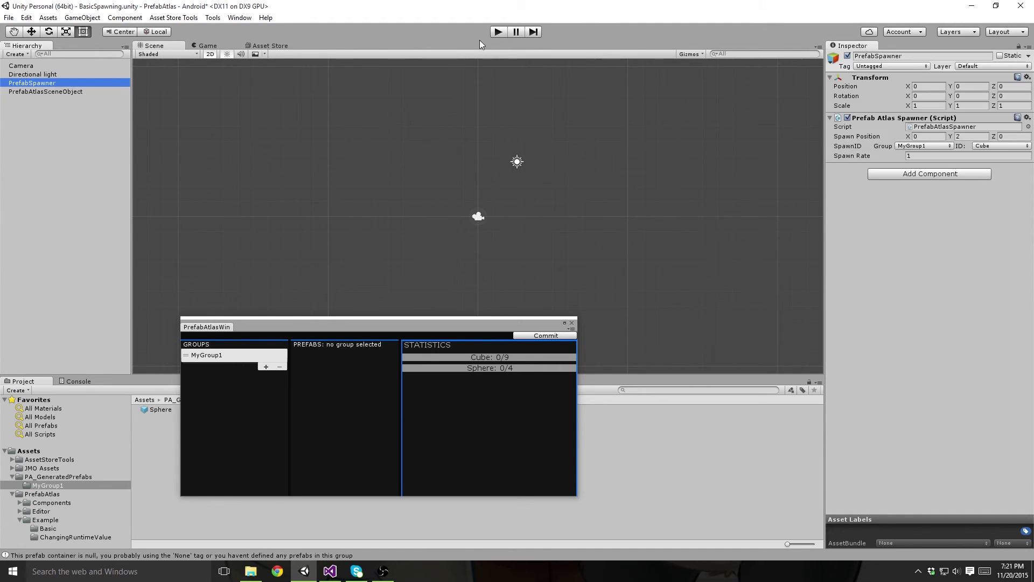
pyautogui.click(500, 34)
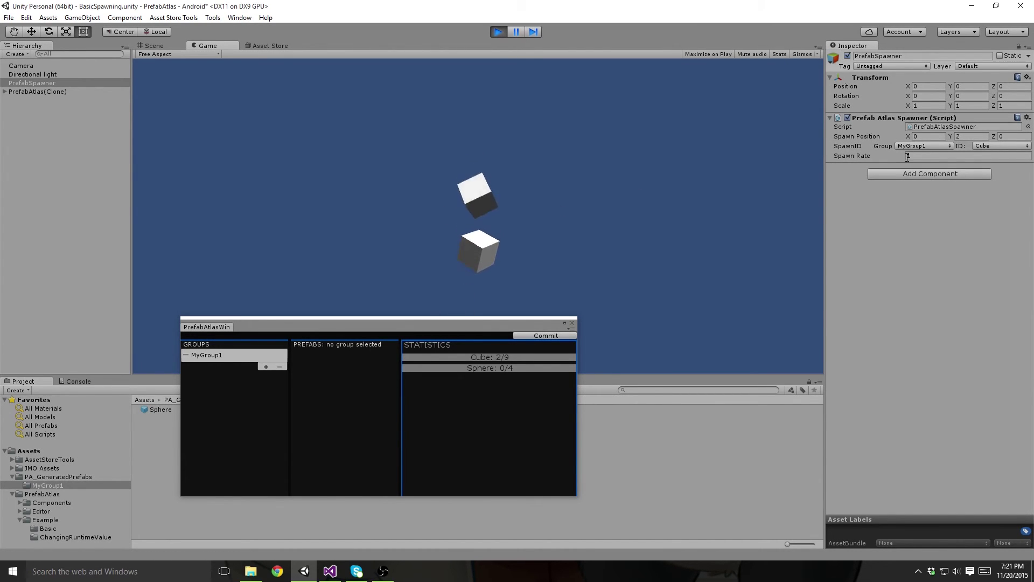
# Set the spawner's Spawn Rate to 0.1 so cubes pour out steadily
pyautogui.moveTo(868, 154); pyautogui.dragTo(848, 156)
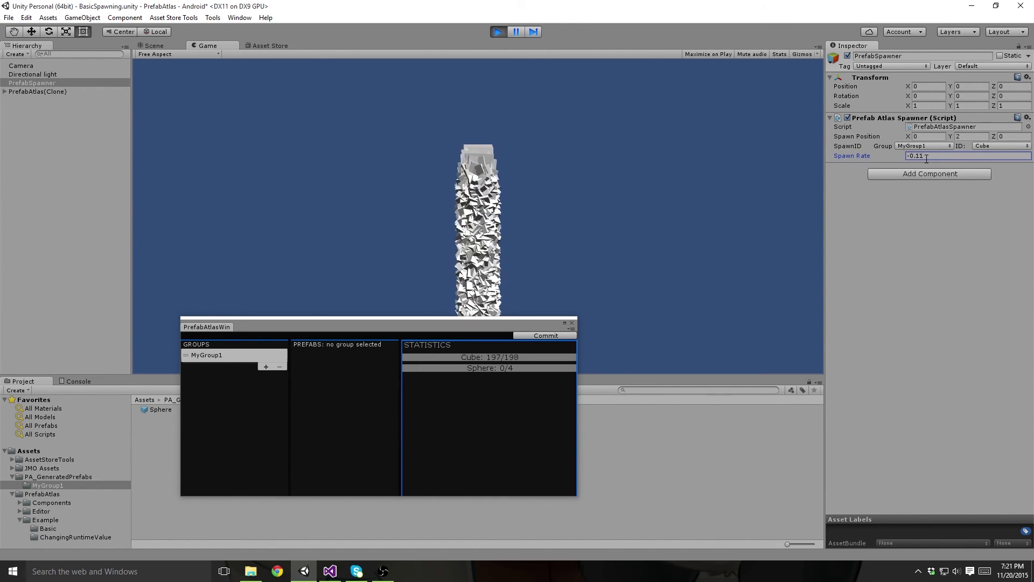
pyautogui.click(891, 156)
pyautogui.write('1')
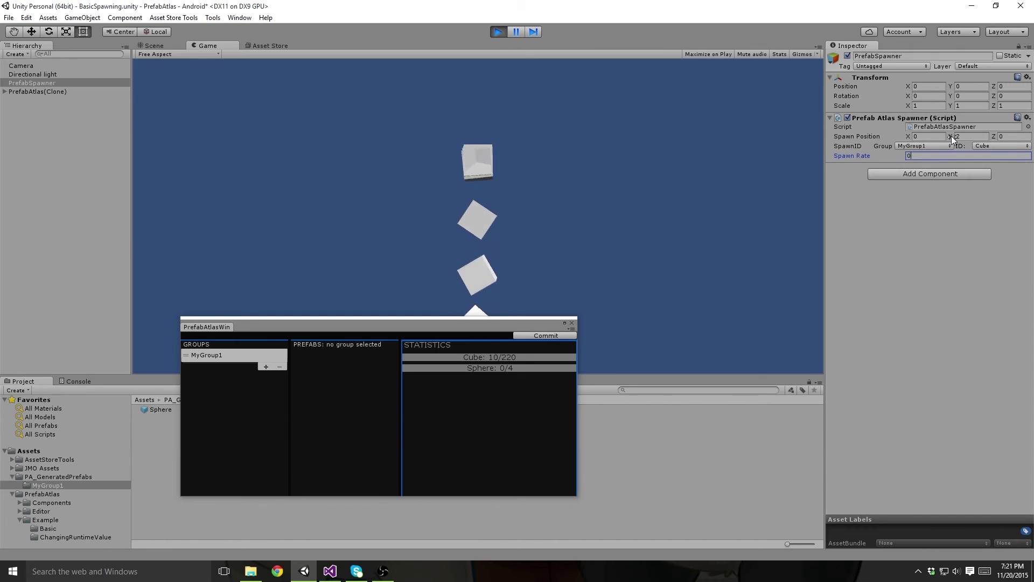
pyautogui.write('0.1')
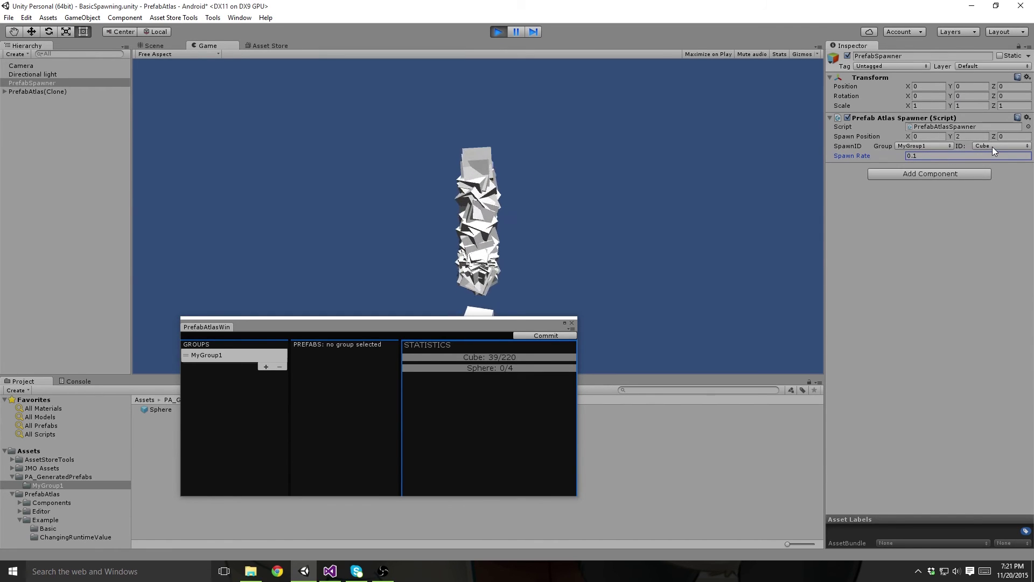
pyautogui.click(990, 146)
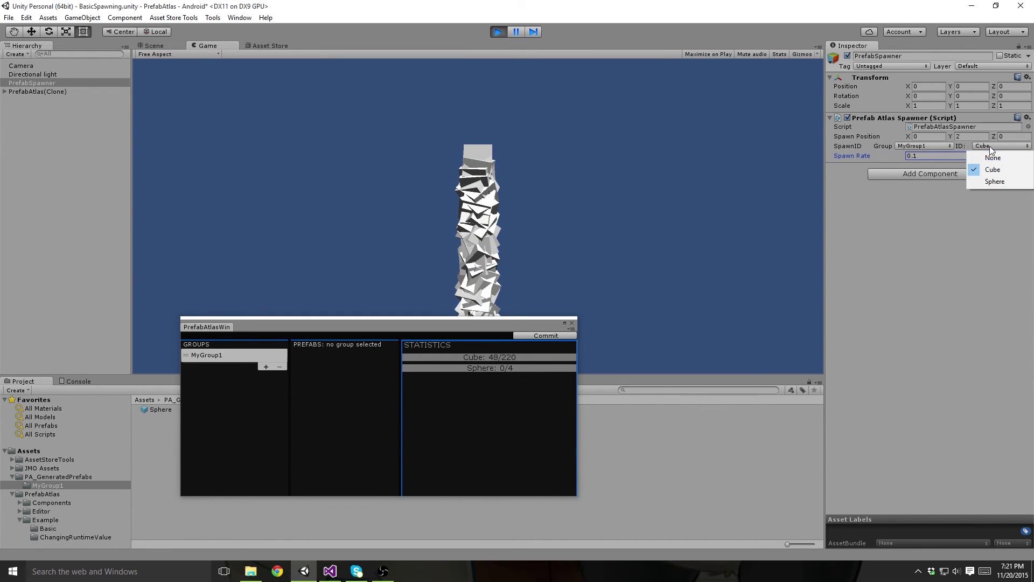
# Make the spawner produce spheres and reposition the PrefabAtlasWin statistics window
pyautogui.click(991, 183)
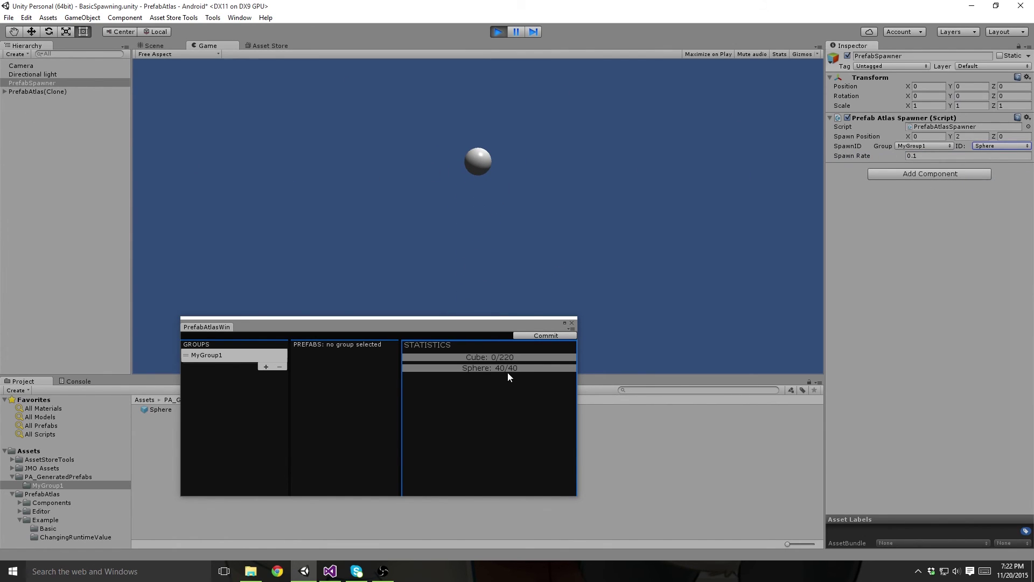
pyautogui.moveTo(483, 325); pyautogui.dragTo(550, 221)
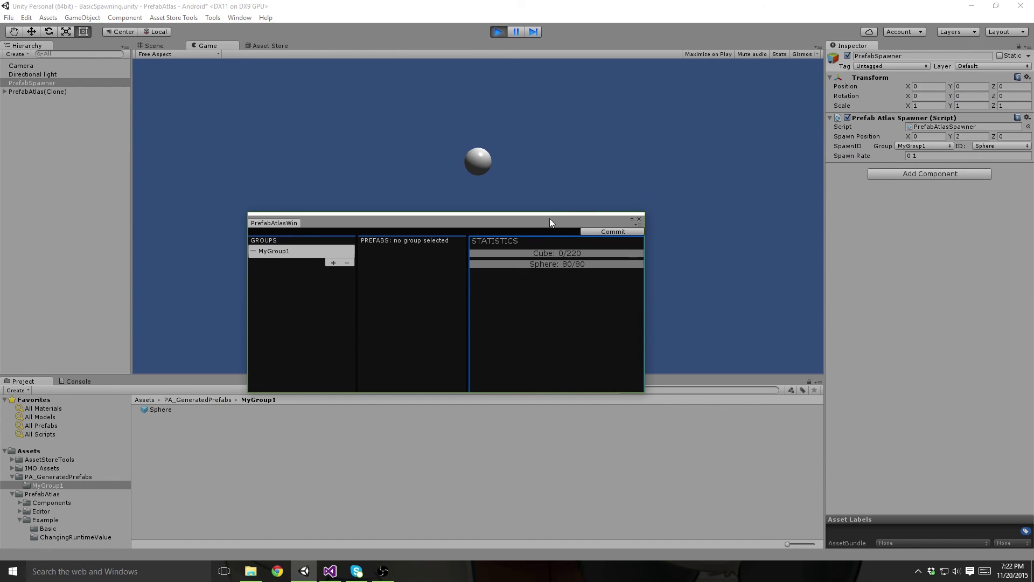
pyautogui.moveTo(541, 223); pyautogui.dragTo(452, 214)
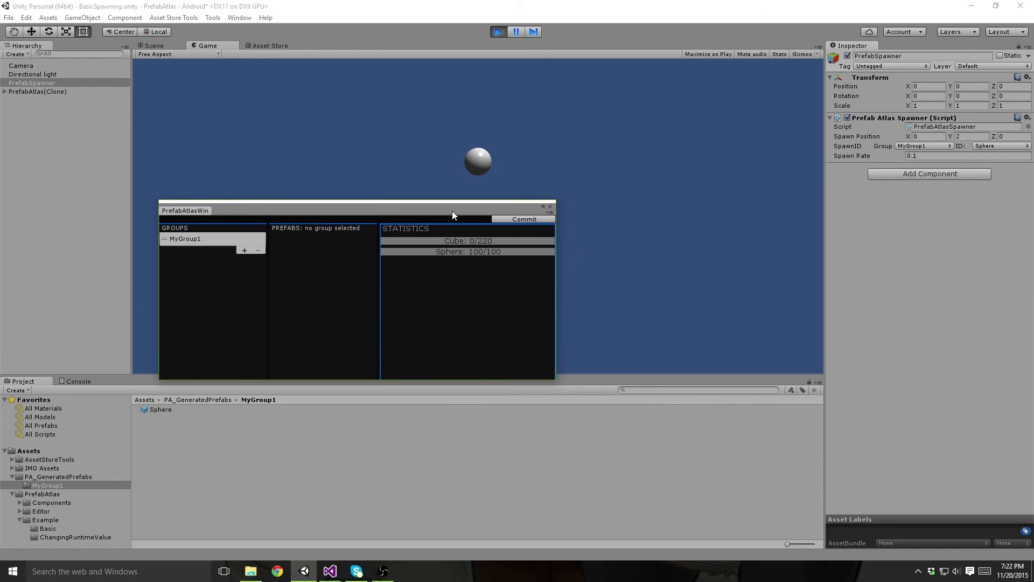
# Switch the spawner's ID back to Cube, then briefly check the script in Visual Studio
pyautogui.click(996, 146)
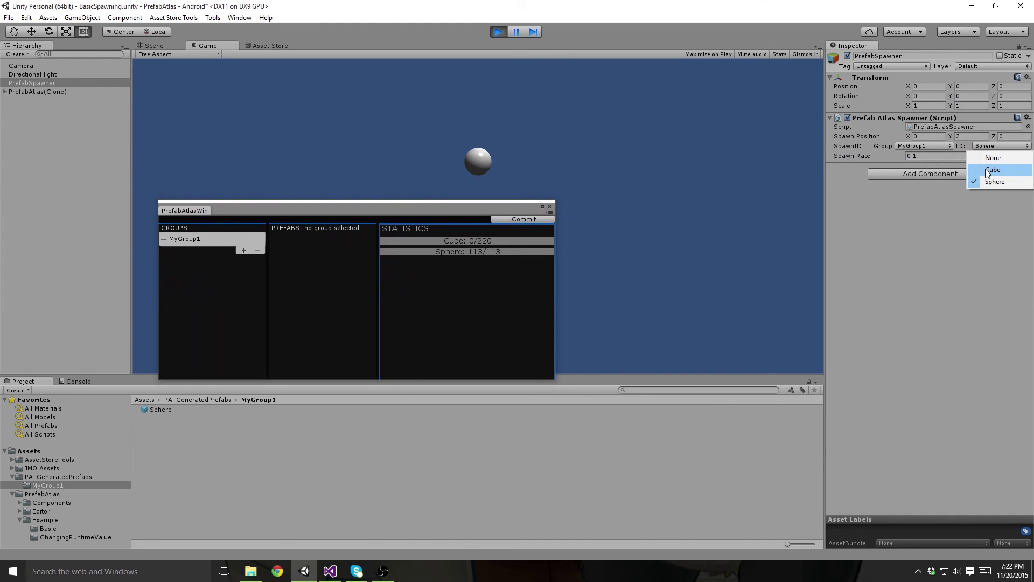
pyautogui.click(993, 170)
pyautogui.moveTo(456, 209); pyautogui.dragTo(483, 260)
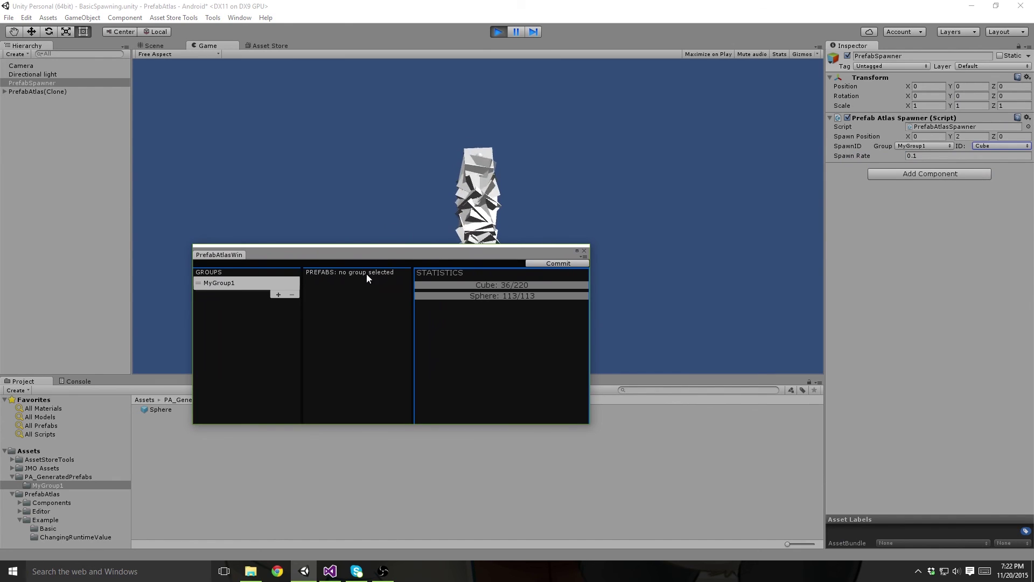
pyautogui.moveTo(486, 254); pyautogui.dragTo(496, 264)
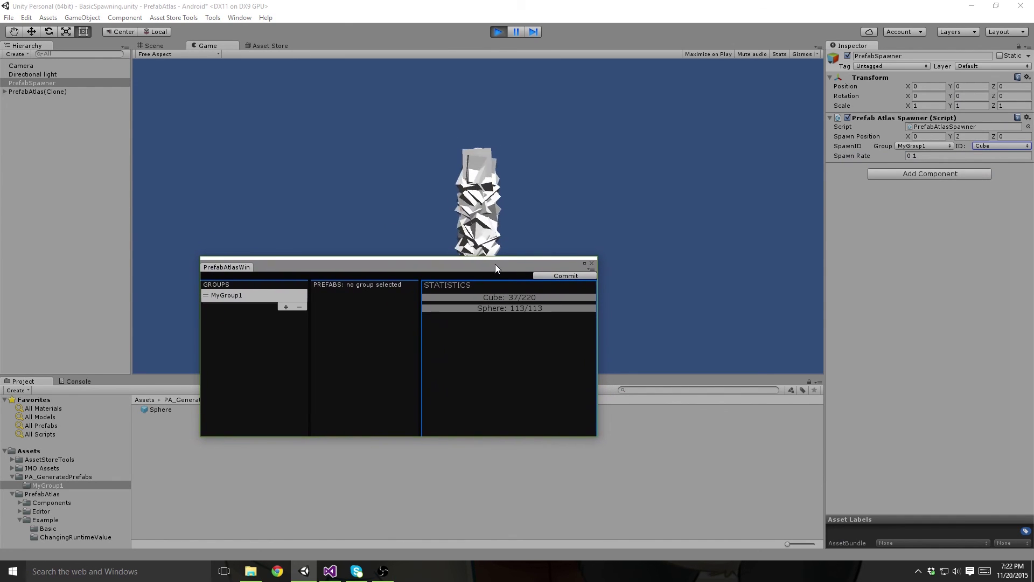
pyautogui.hotkey('alt', 'Tab')
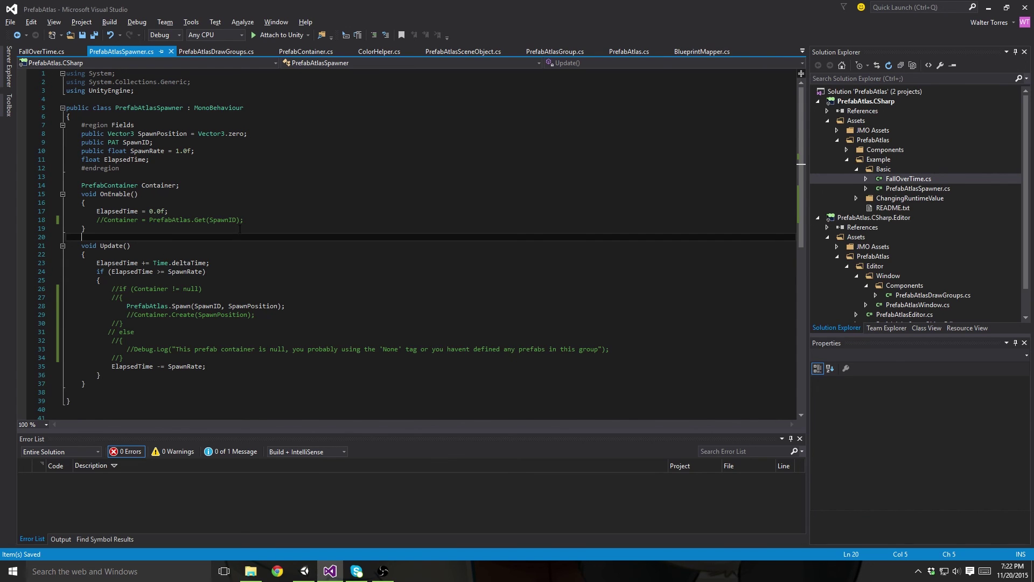
pyautogui.click(305, 298)
pyautogui.hotkey('alt', 'Tab')
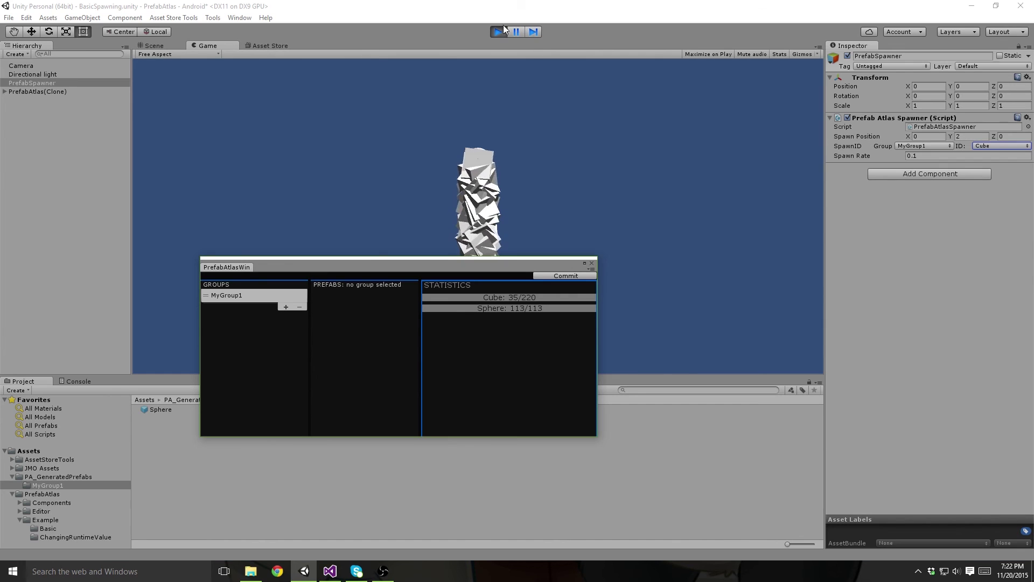